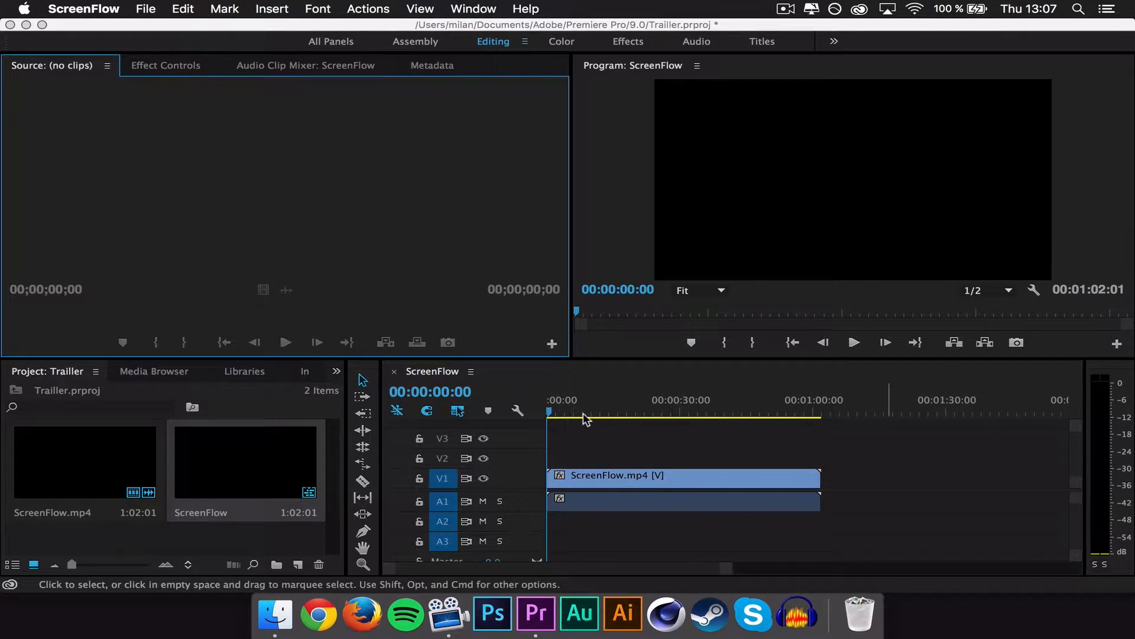
Open the media export settings for the ScreenFlow sequence
left_click(549, 413)
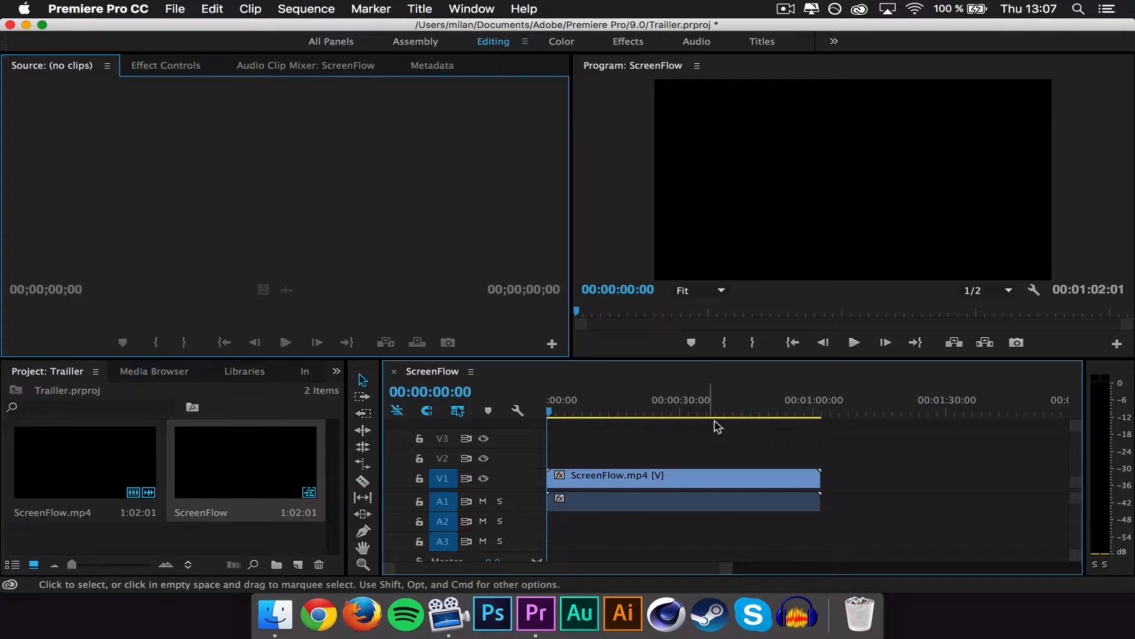
left_click(172, 8)
mouse_move(395, 428)
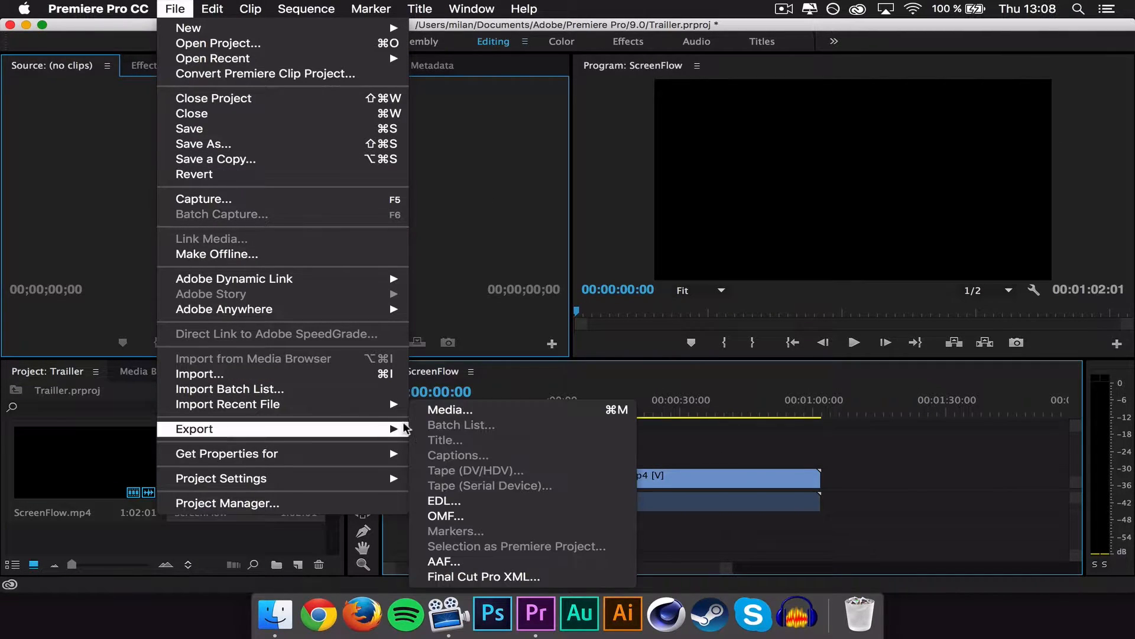
left_click(450, 409)
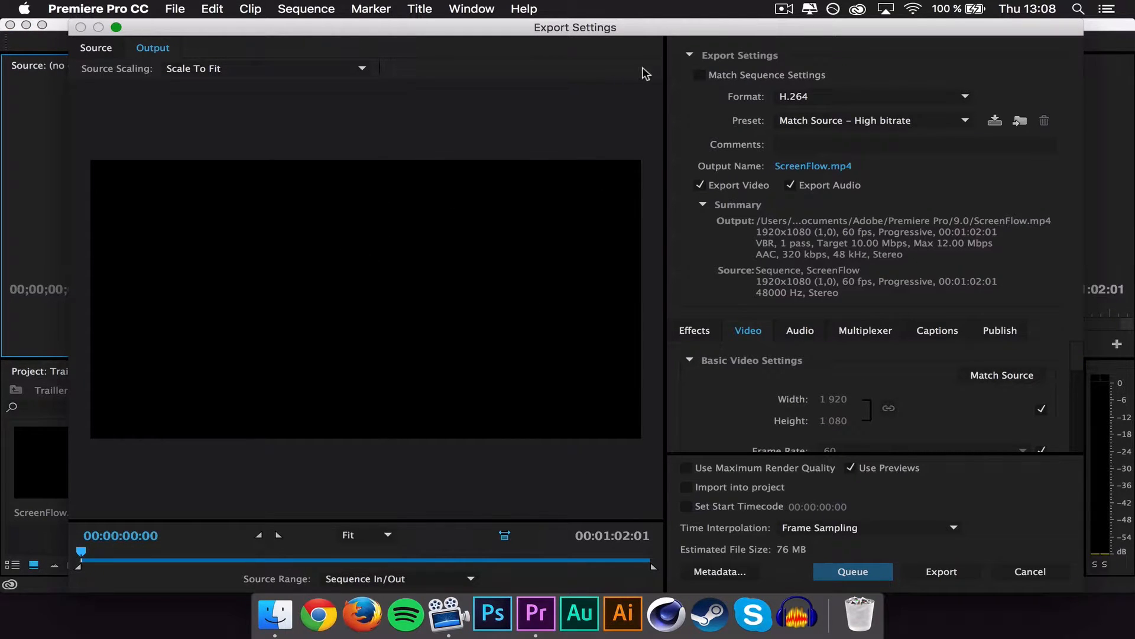
Choose H.264 as the export format, with the video settings displayed
left_click(691, 55)
left_click(689, 55)
left_click(691, 330)
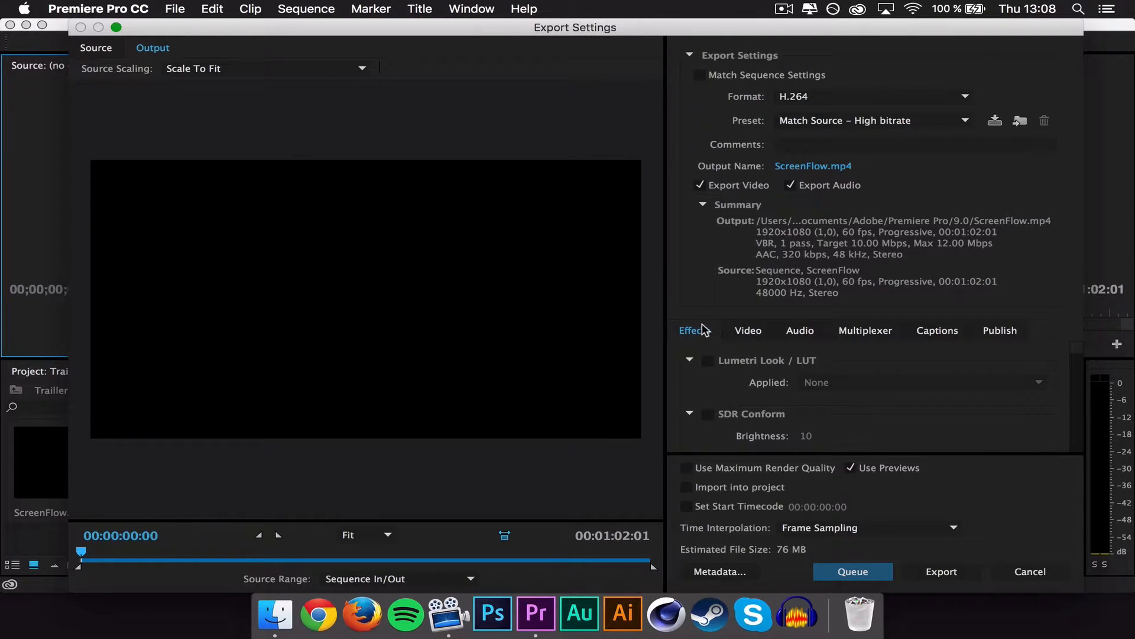
left_click(747, 327)
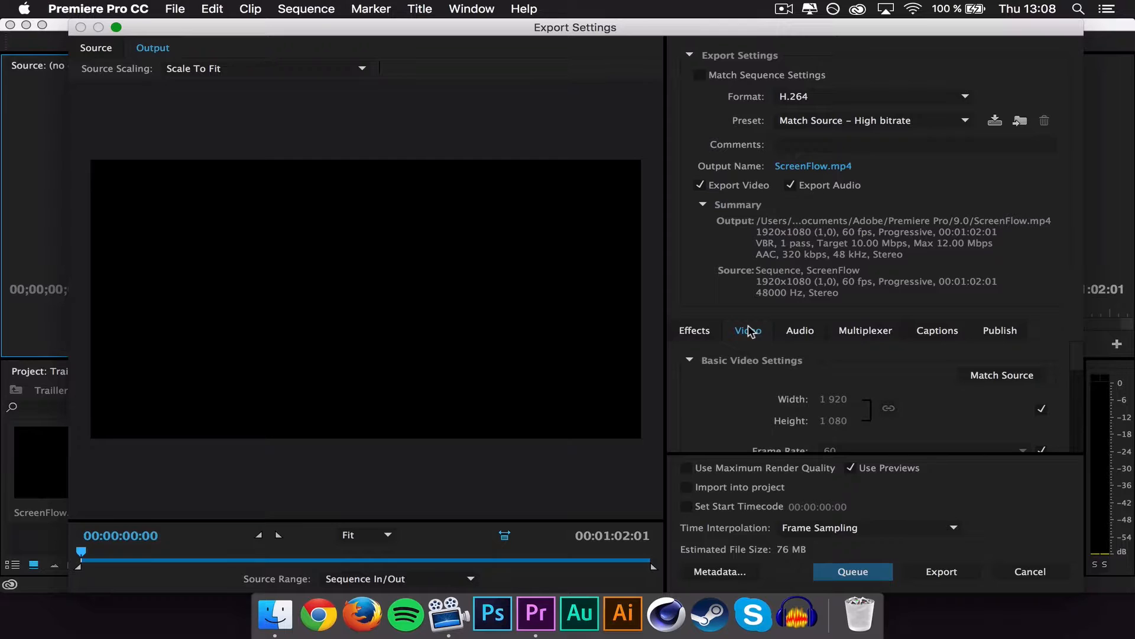
left_click(774, 98)
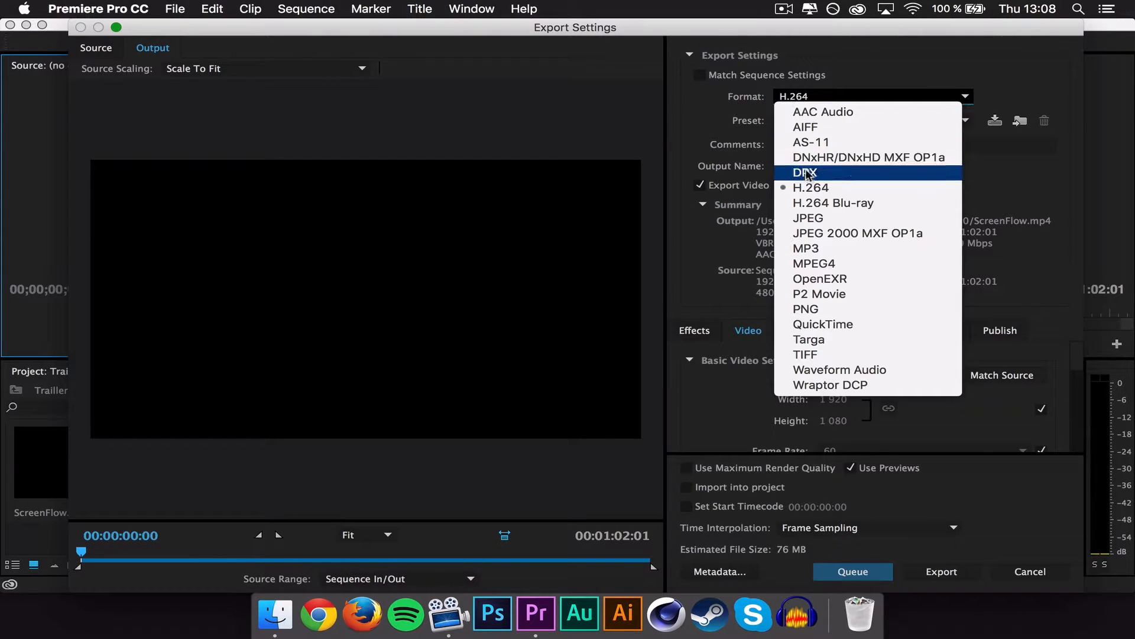
left_click(857, 188)
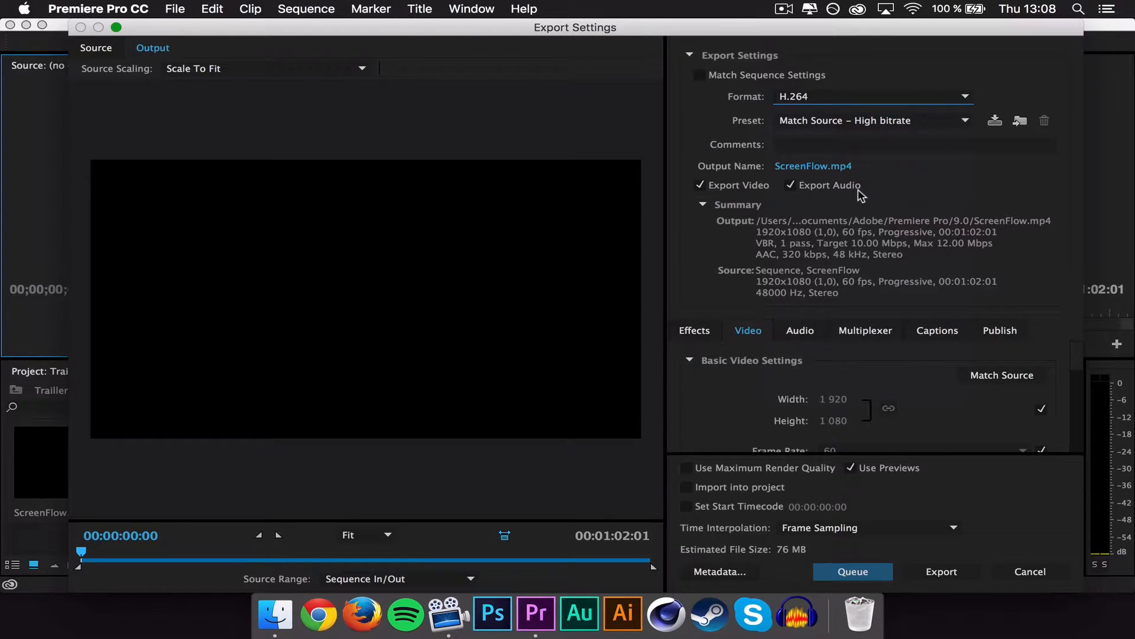
Select the Match Source - High bitrate preset for the export
left_click(868, 122)
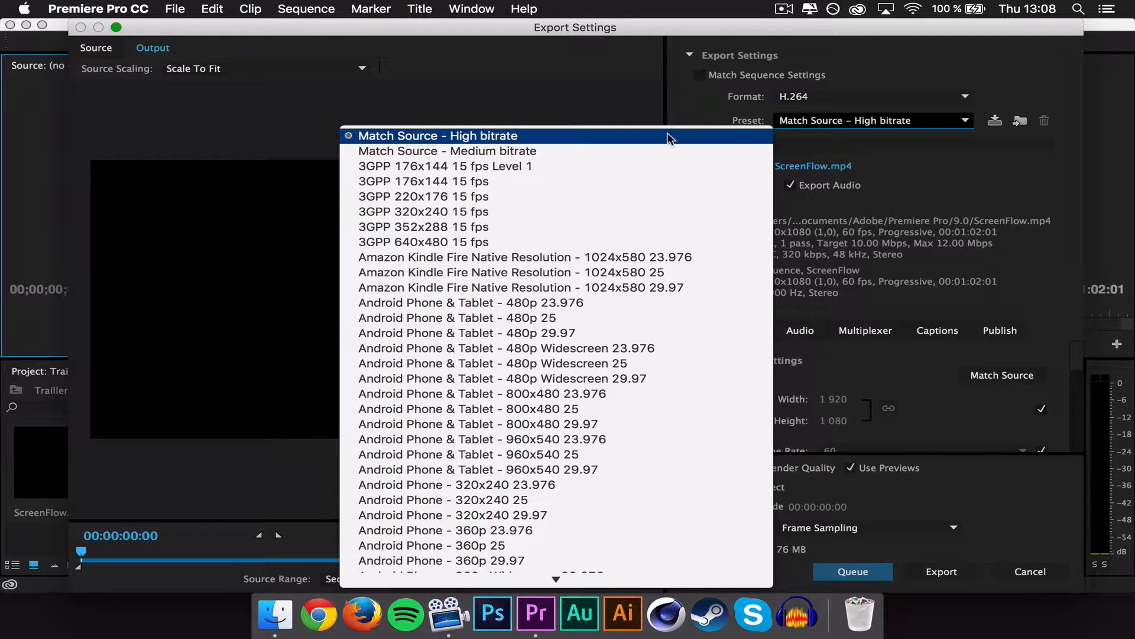
left_click(667, 133)
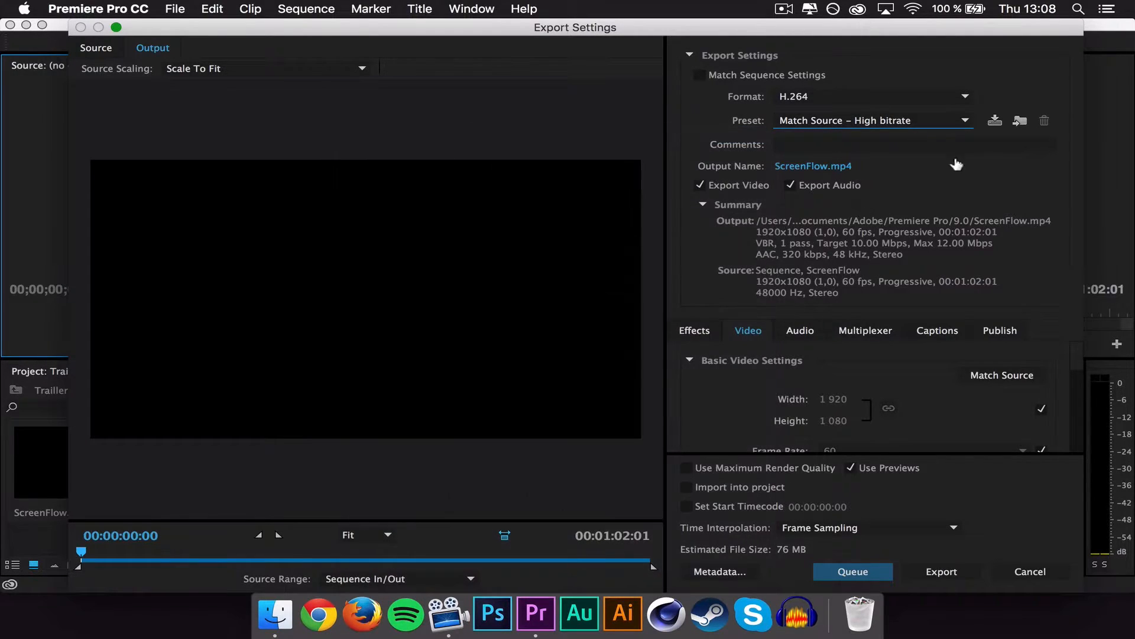
left_click(892, 121)
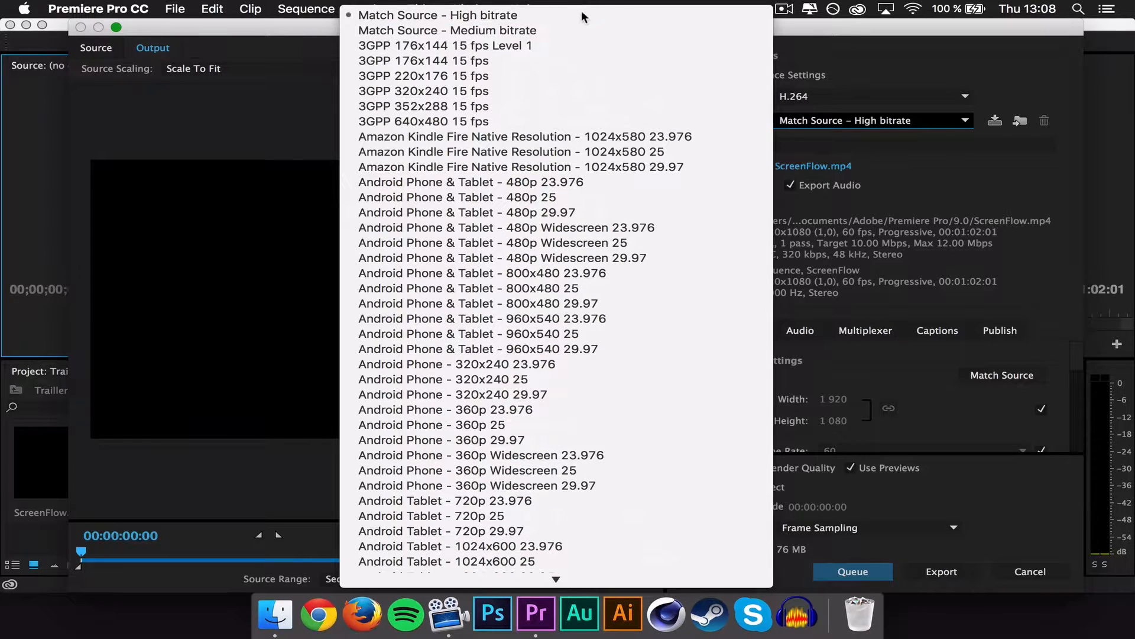
left_click(581, 13)
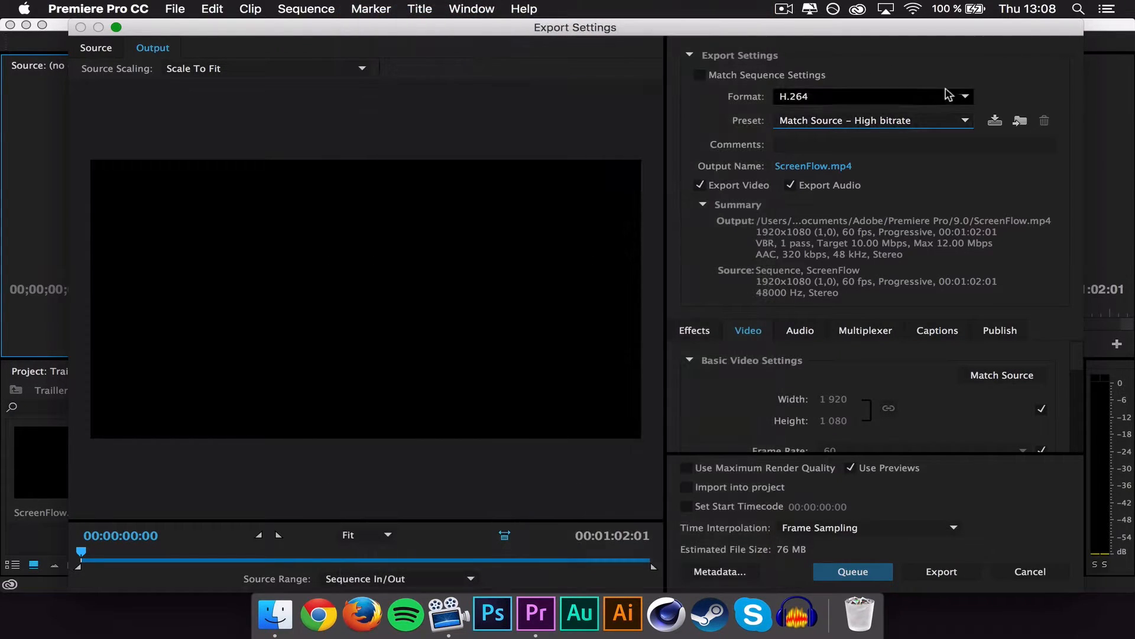
left_click(931, 142)
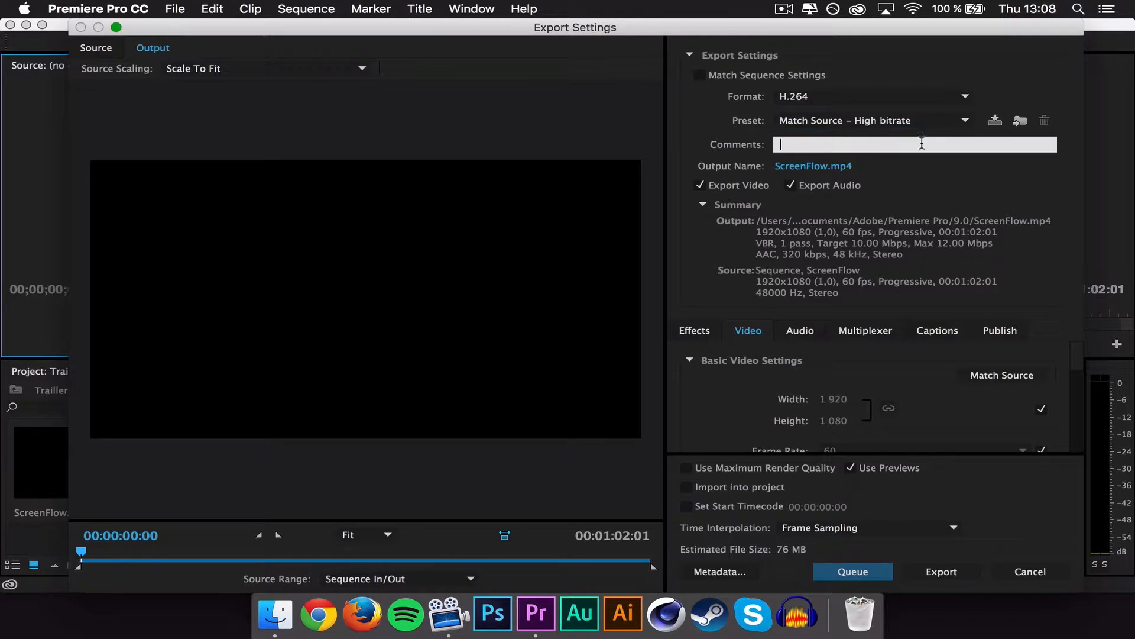
left_click(1009, 187)
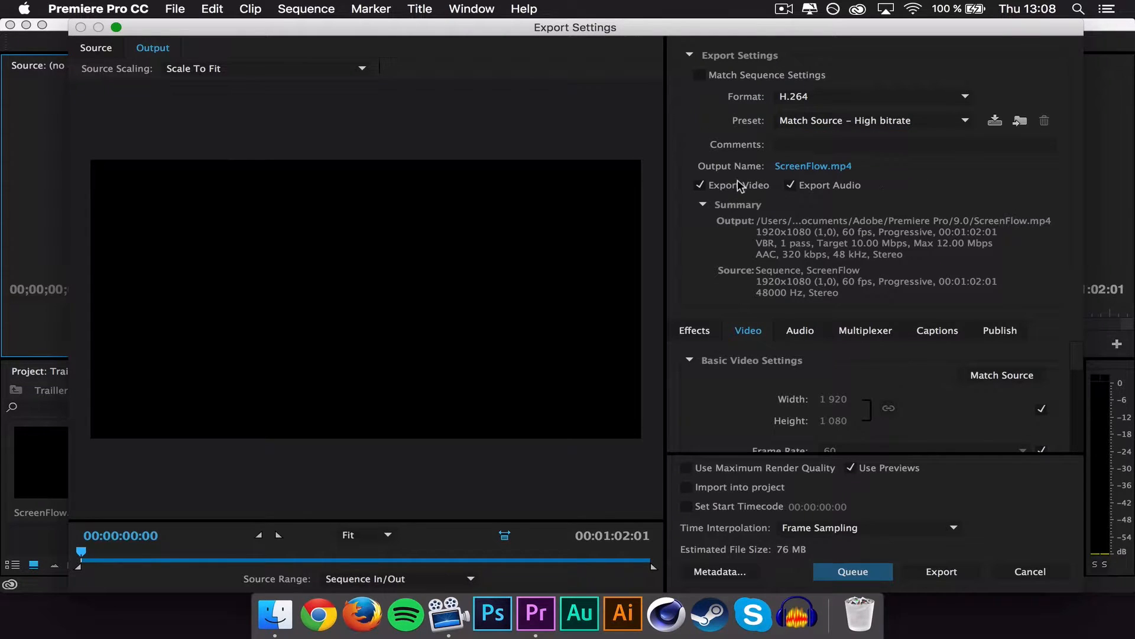
left_click(803, 165)
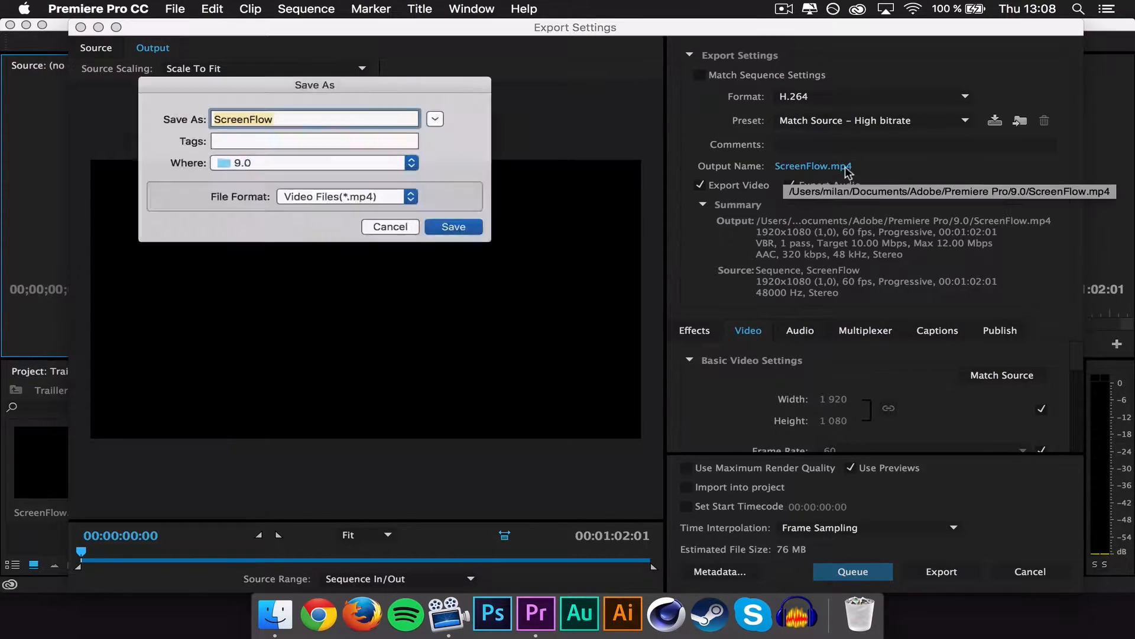
left_click(395, 231)
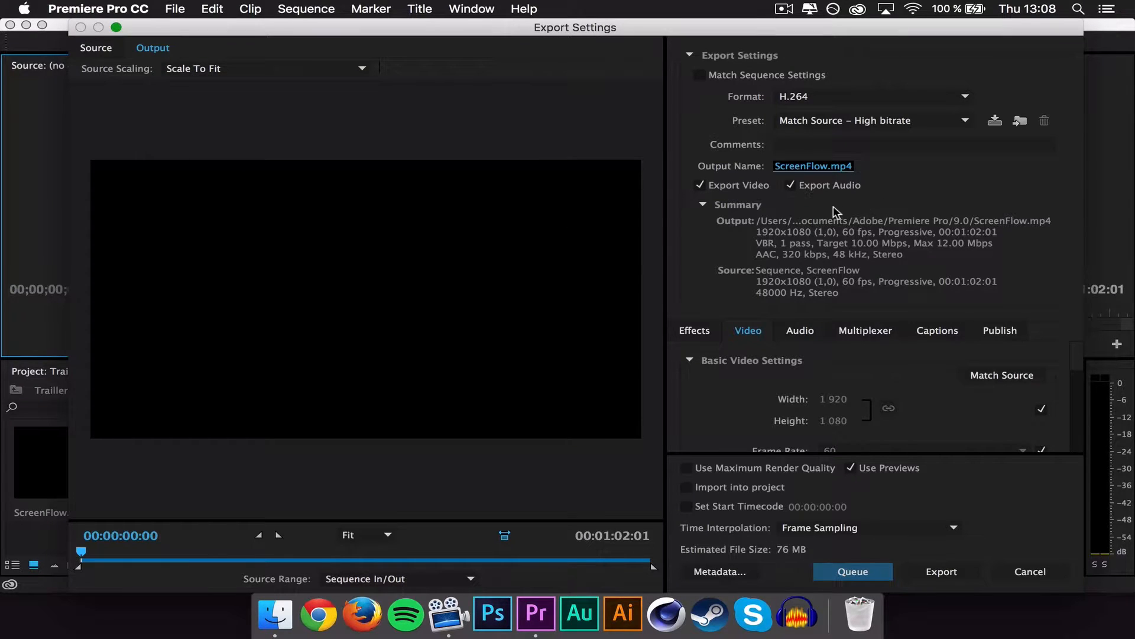
Collapse the export summary and turn off source matching for frame size, frame rate, field order, aspect, TV standard, profile and level
left_click(703, 203)
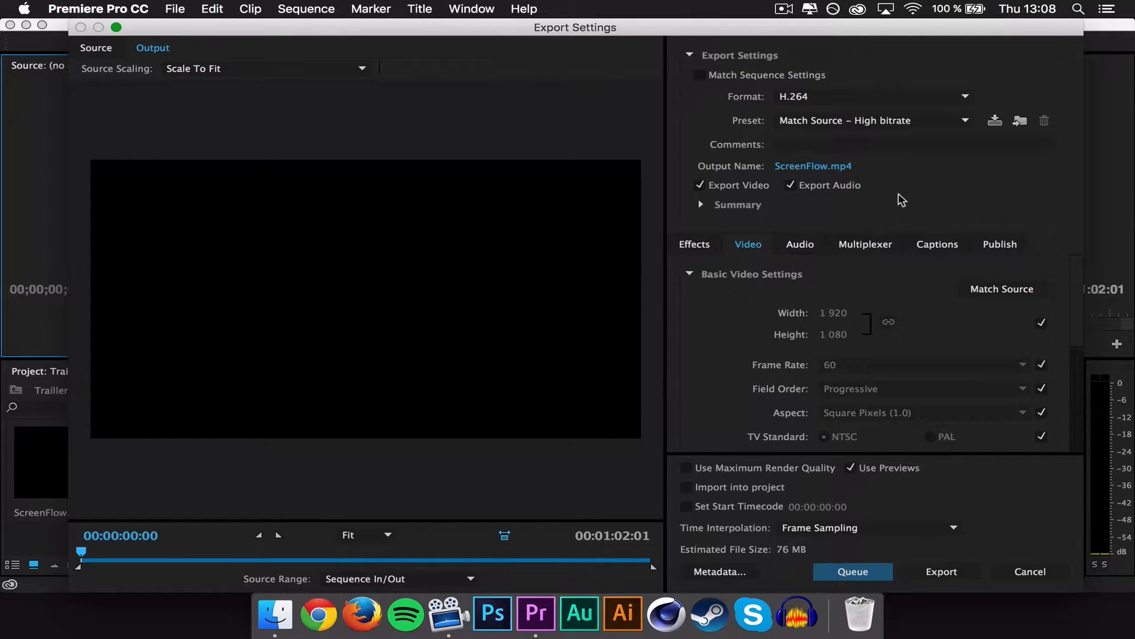
mouse_move(1074, 290)
left_mouse_down()
mouse_move(1077, 307)
mouse_move(1072, 270)
left_mouse_up()
left_click(1041, 324)
left_click(1042, 364)
scroll(1077, 386, "down", 2)
left_click(1041, 372)
left_click(1041, 396)
left_click(1041, 419)
scroll(1062, 418, "down", 3)
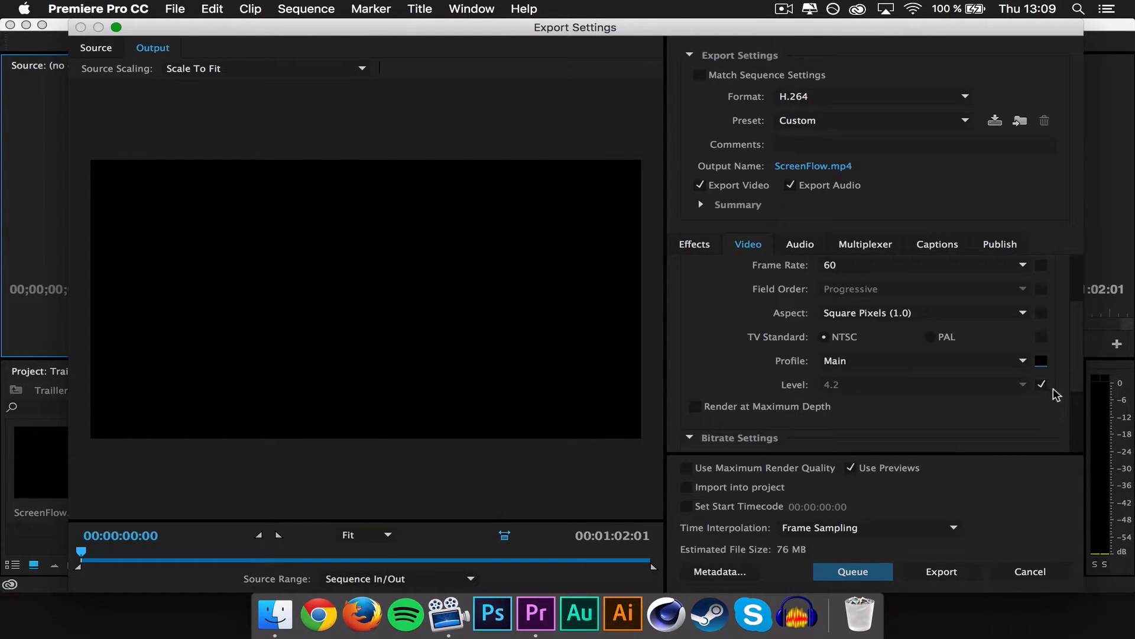
scroll(1051, 388, "down", 6)
left_click(1036, 327)
left_click(1039, 336)
scroll(1039, 354, "up", 8)
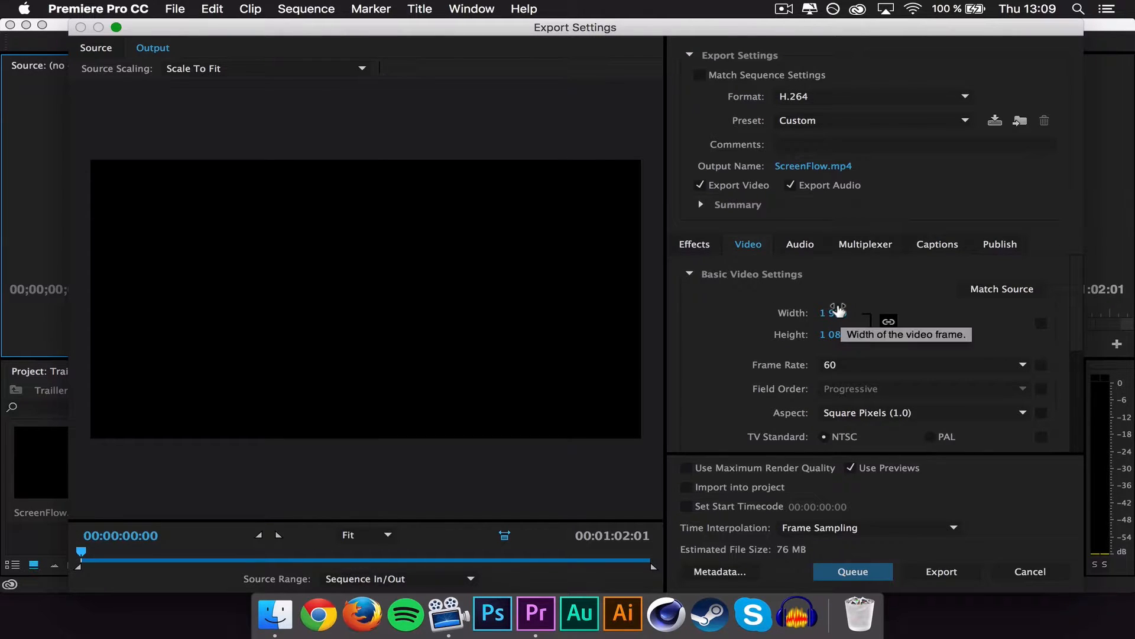
Set the export frame width to 1280, keeping width and height linked
left_click(836, 313)
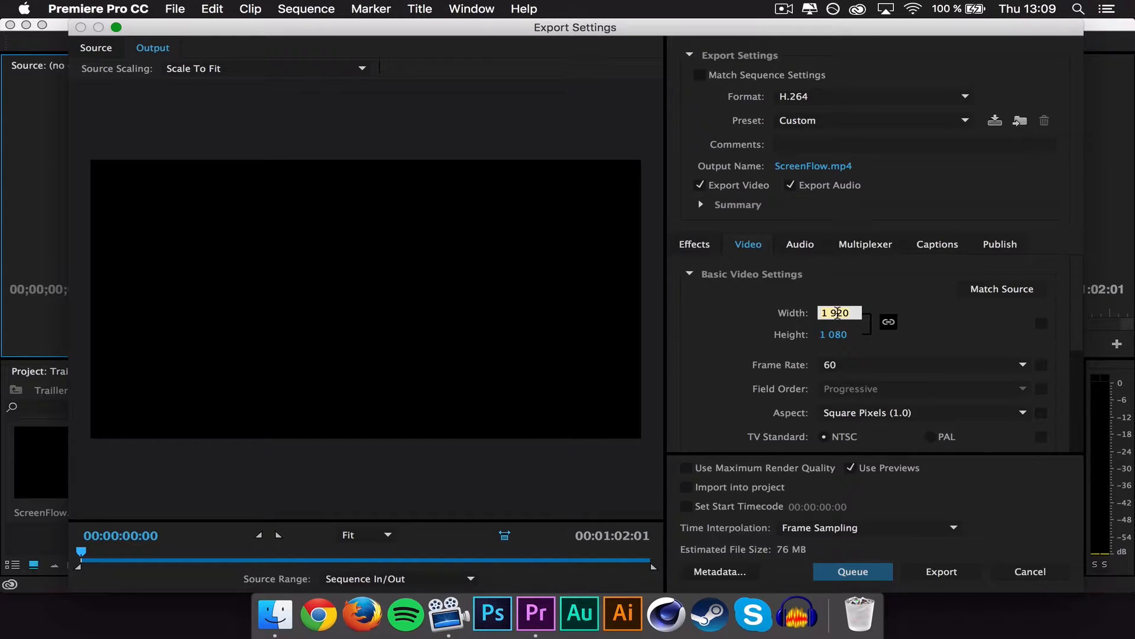
type("120")
key("BackSpace")
type("80")
key("Return")
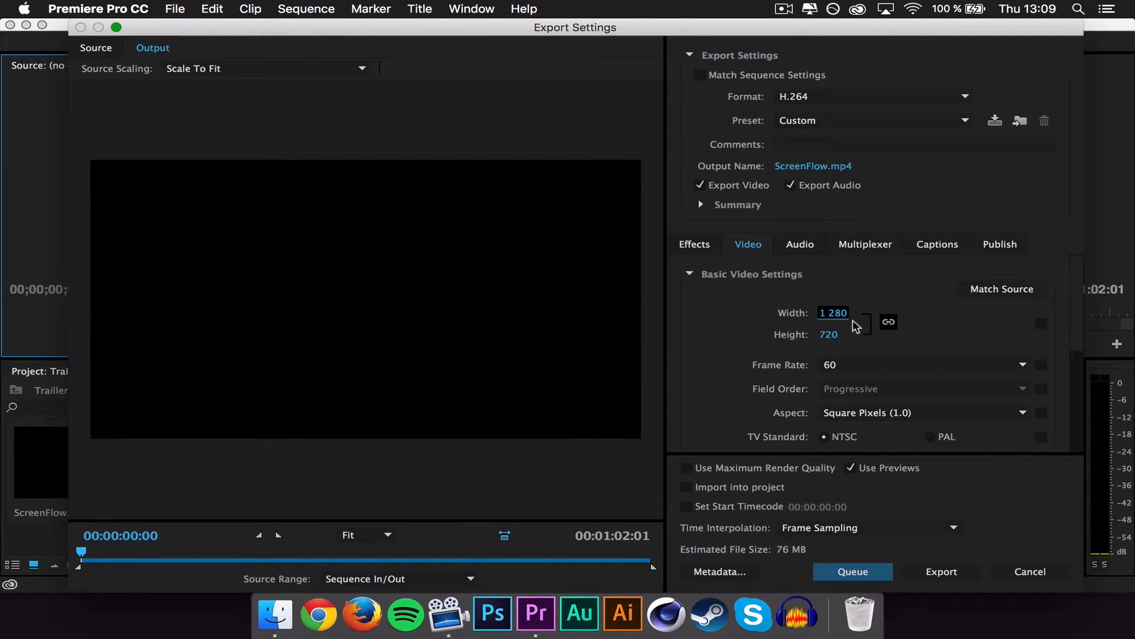
Set the export frame width to 1920, keeping width and height linked
left_click(840, 312)
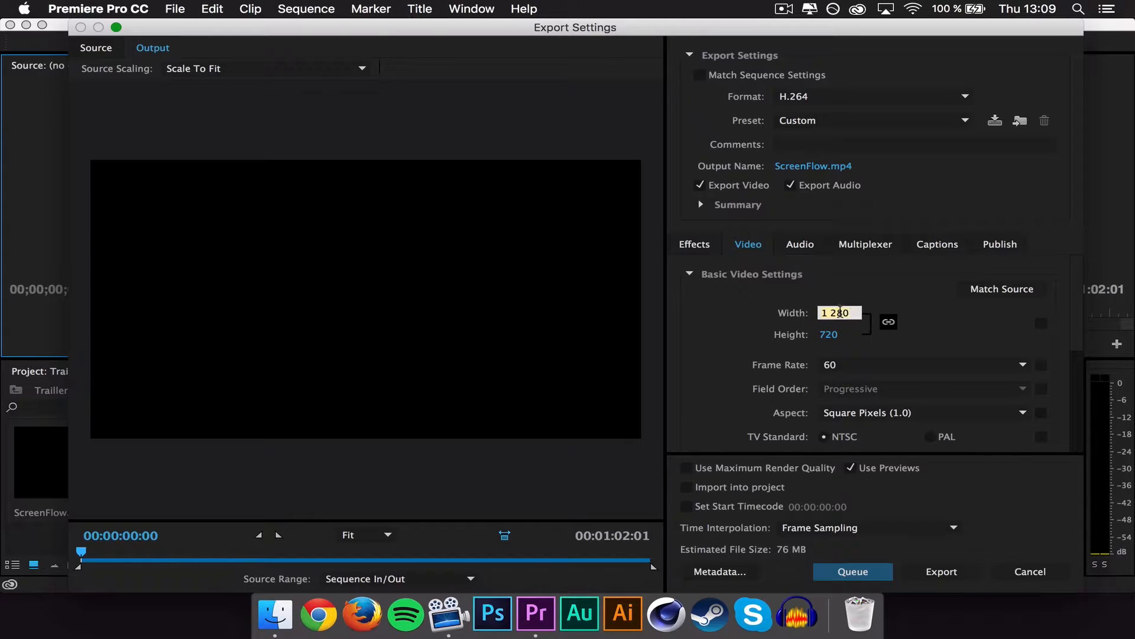
type("1920")
key("Return")
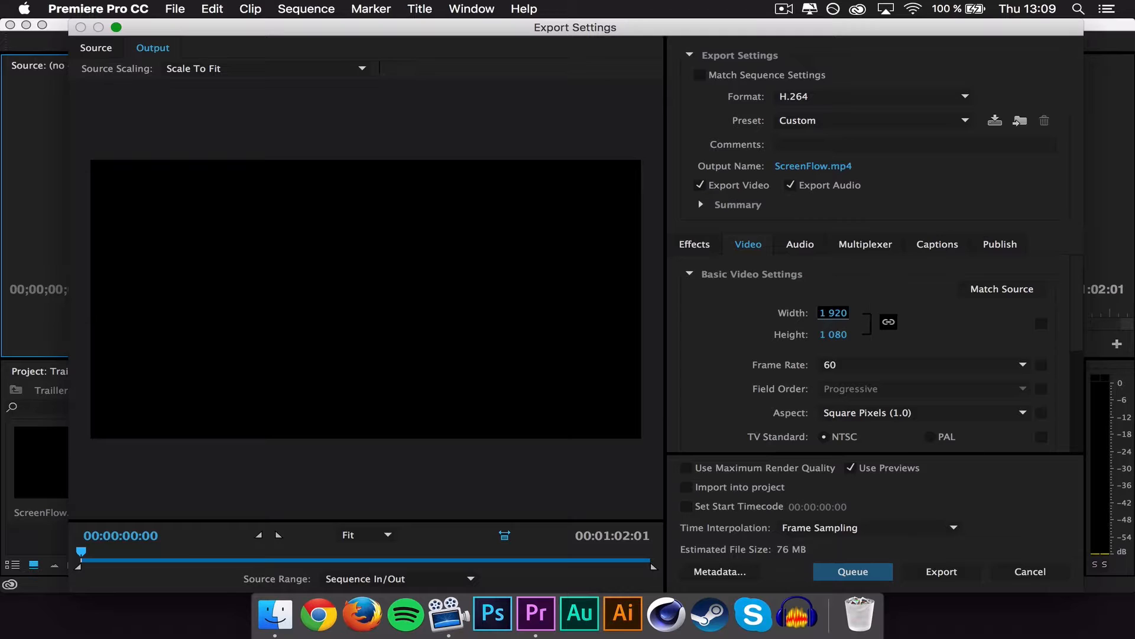
left_click(1044, 324)
Try export frame rates of 59.94, 24 and 30
left_click(1006, 364)
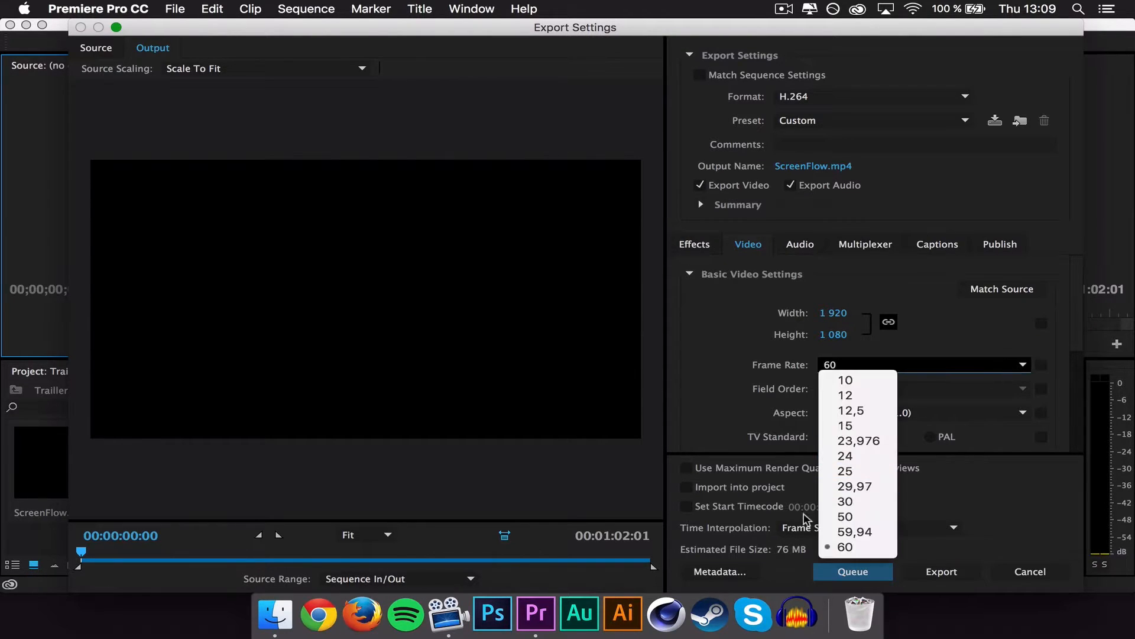
left_click(928, 544)
key("Up")
left_click(989, 369)
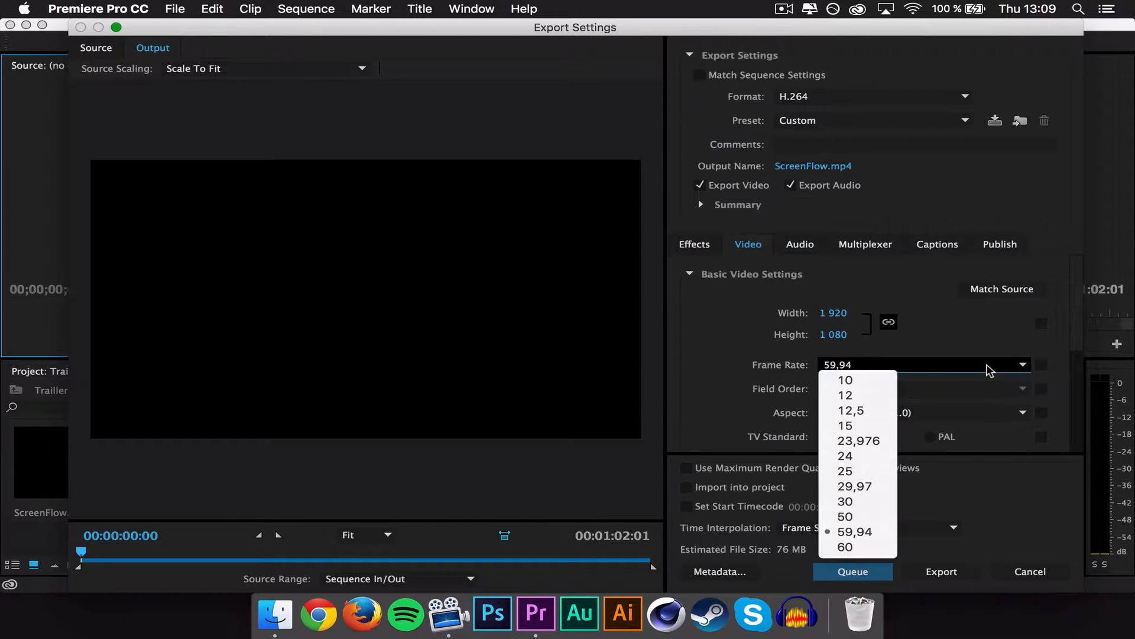
left_click(894, 456)
left_click(887, 364)
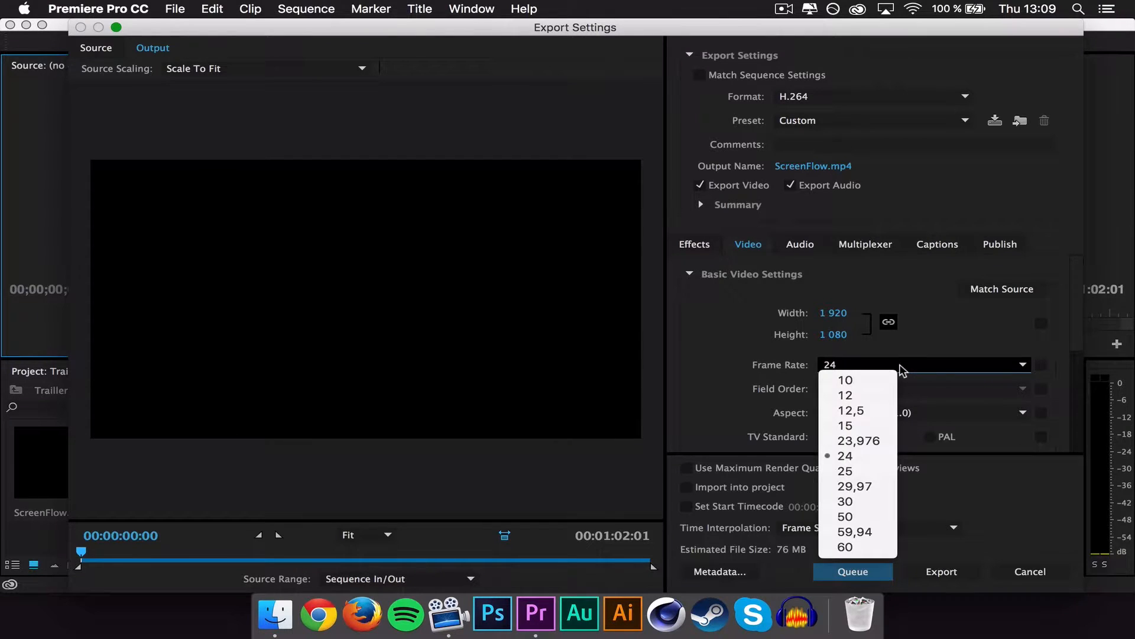
left_click(884, 500)
Set the export frame rate to 60
left_click(899, 370)
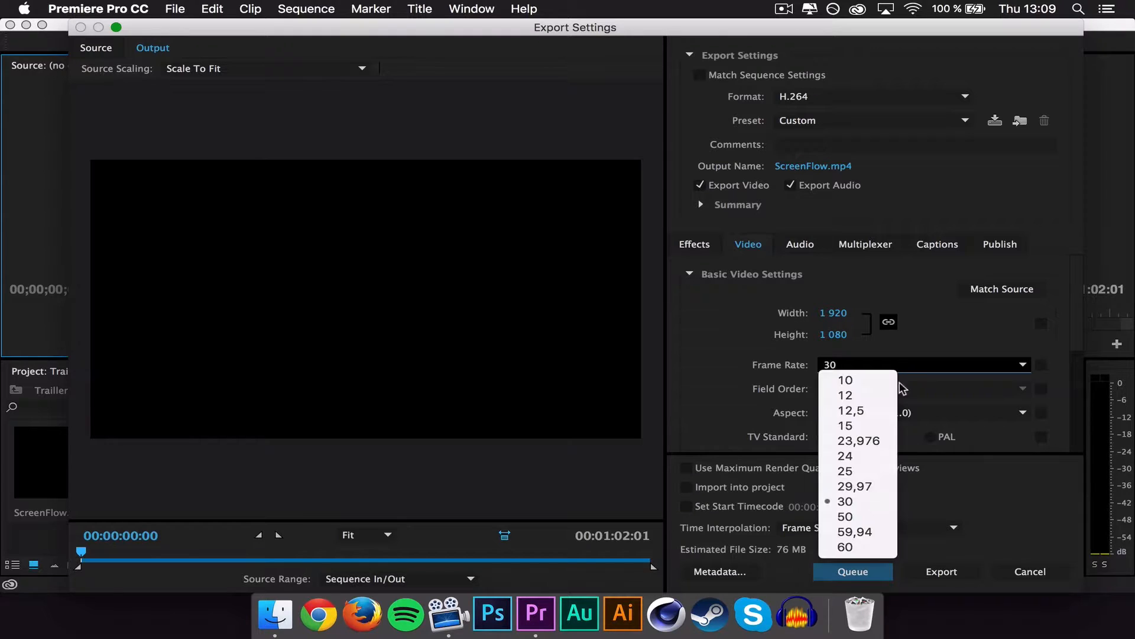
left_click(880, 547)
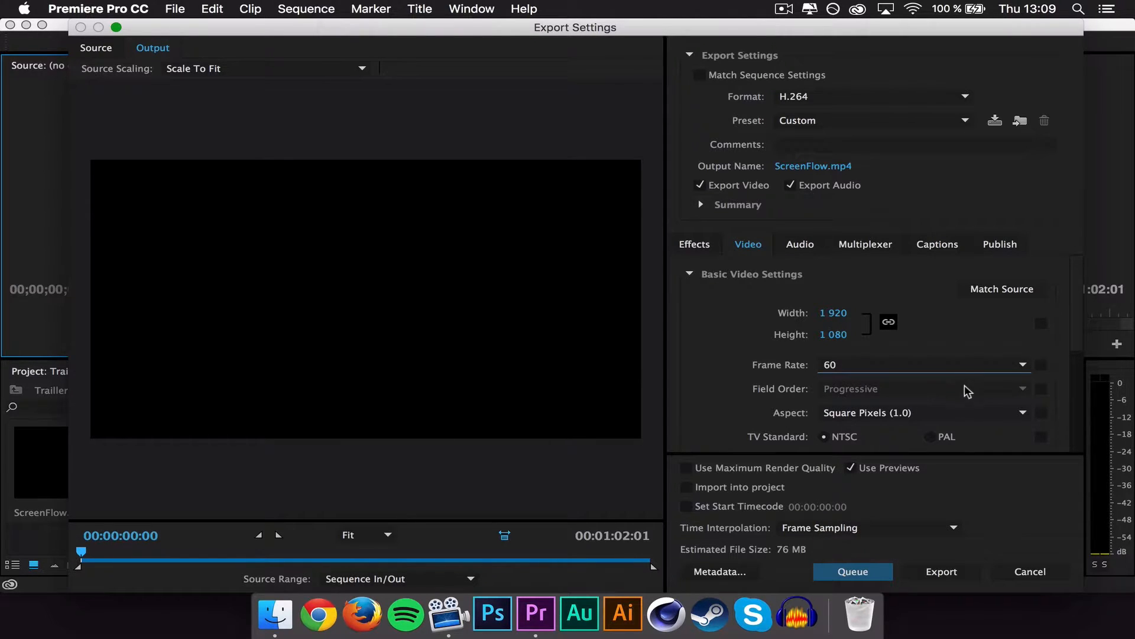
left_click_drag(1077, 322, 1078, 338)
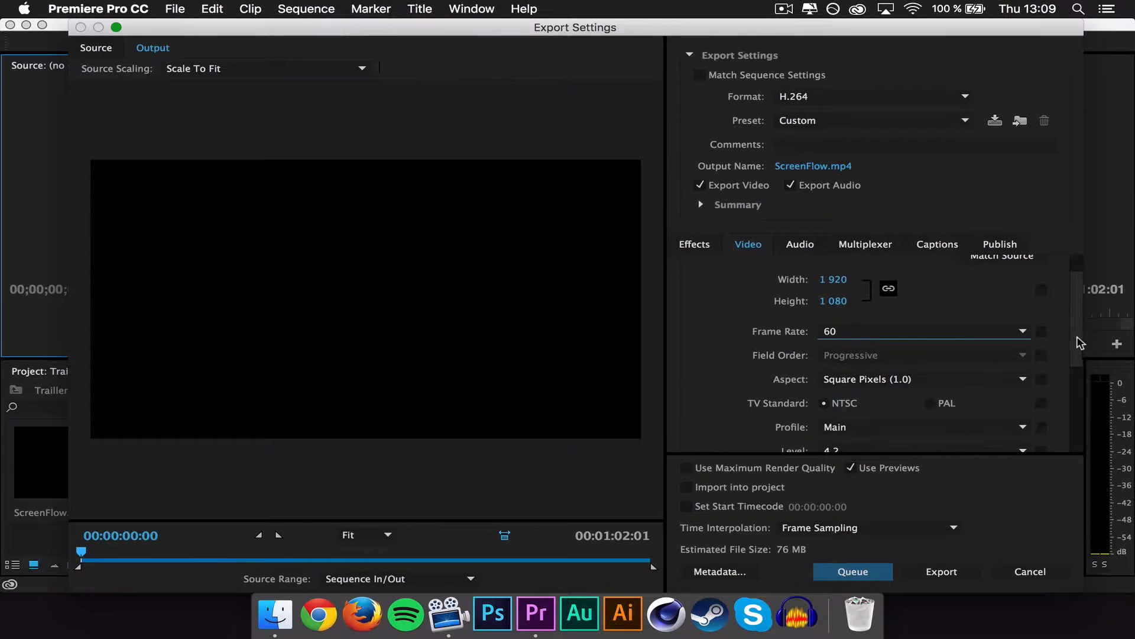
left_click(1022, 331)
left_click(917, 522)
left_click_drag(1077, 332, 1078, 340)
left_click(979, 311)
left_click(837, 499)
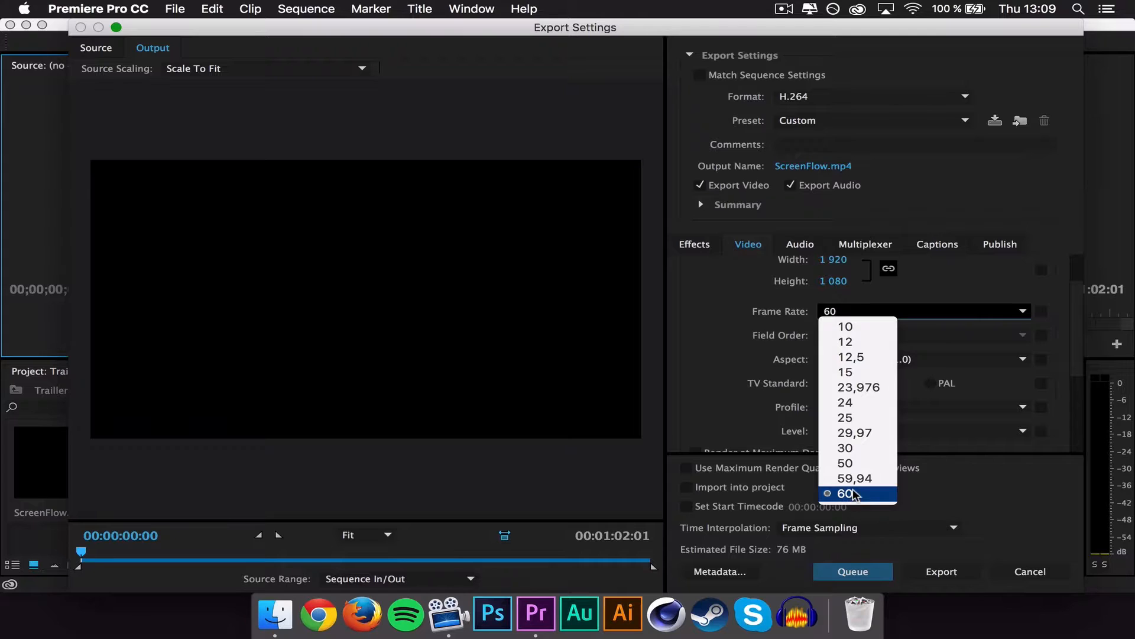
left_click(949, 313)
left_click(969, 295)
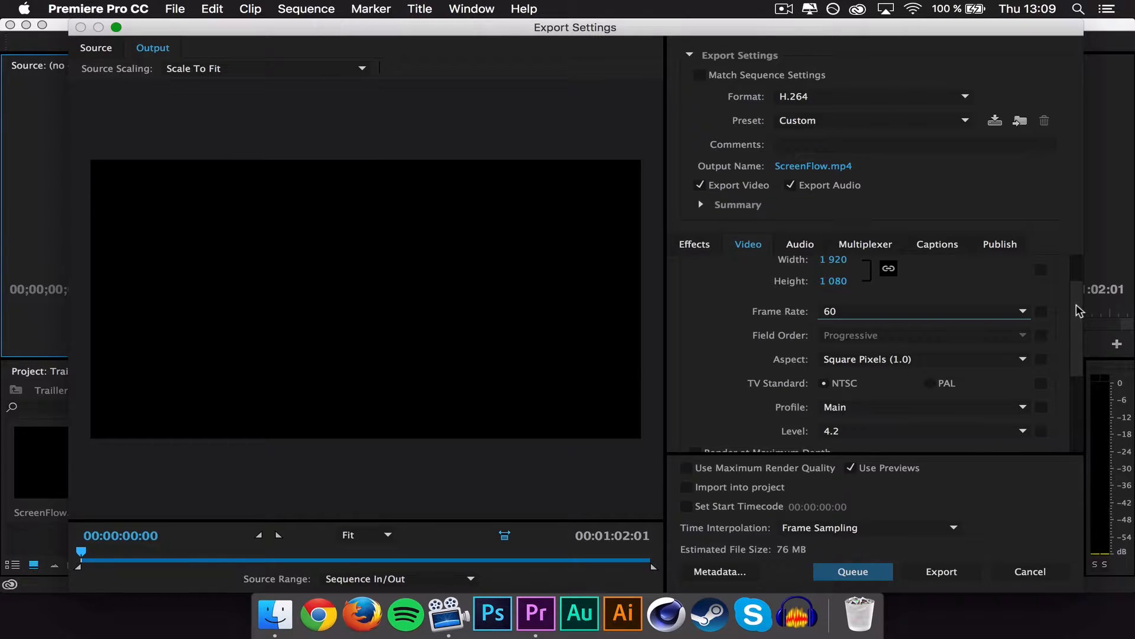
Choose Square Pixels (1.0) as the pixel aspect of the exported video
scroll(1080, 317, "down", 1)
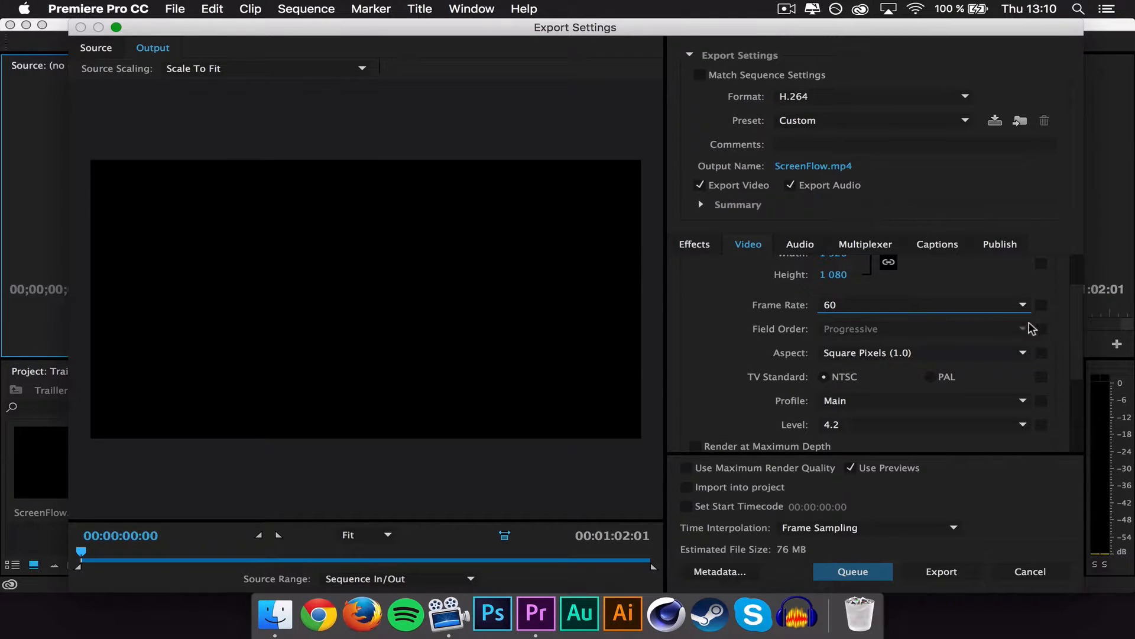
scroll(1071, 324, "down", 1)
left_click(1011, 330)
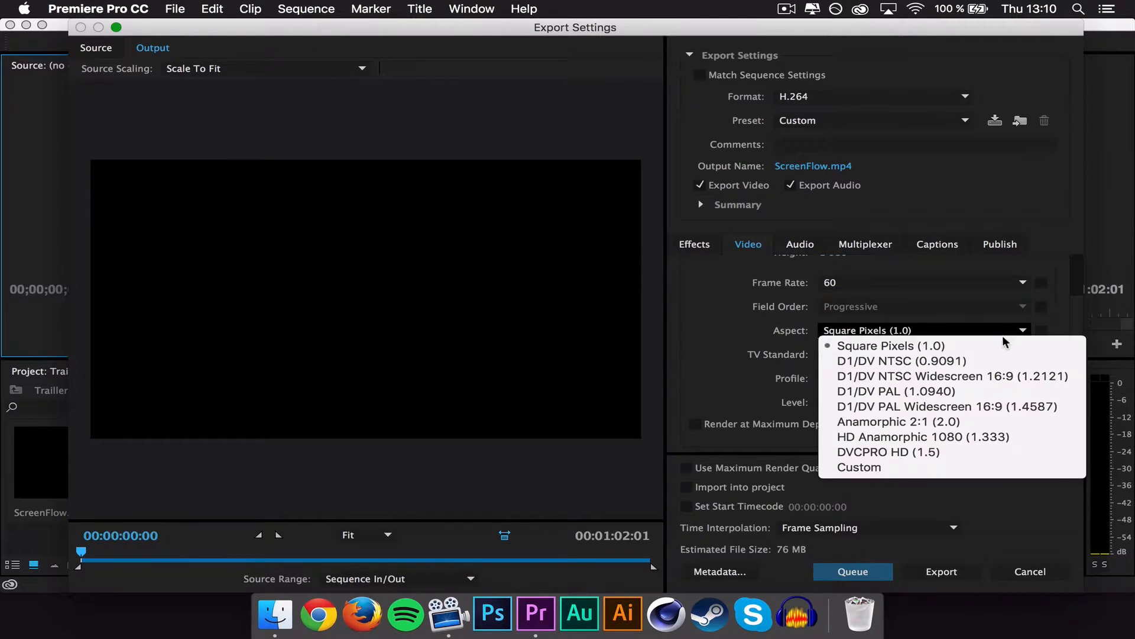
left_click(972, 349)
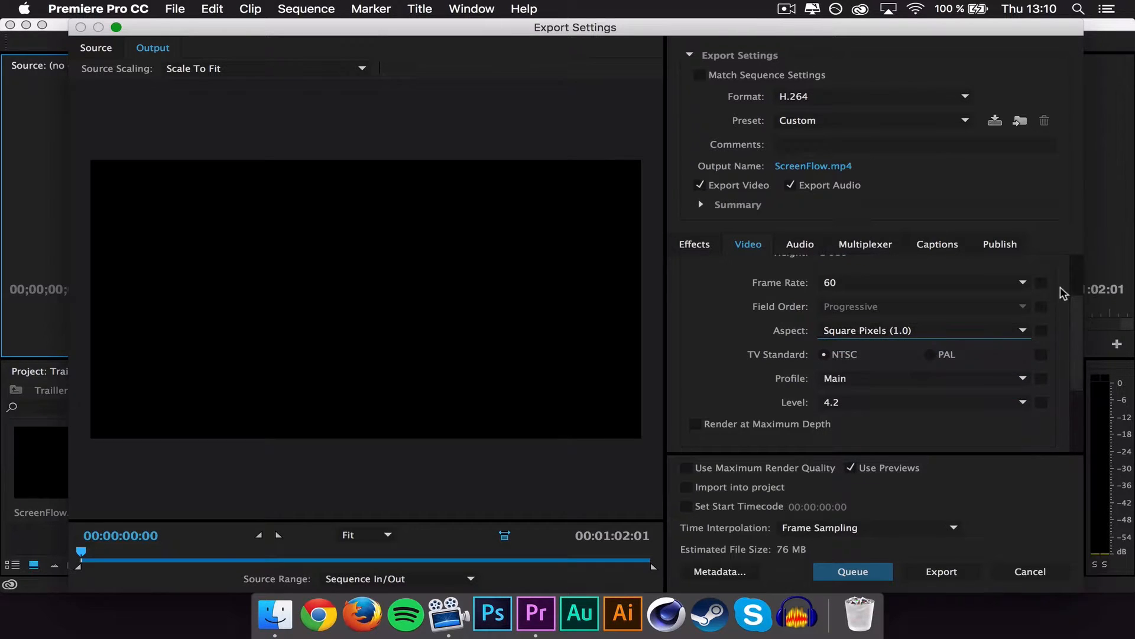
Set the H.264 encoding profile of the exported video to High
scroll(1075, 316, "down", 1)
scroll(1076, 317, "down", 1)
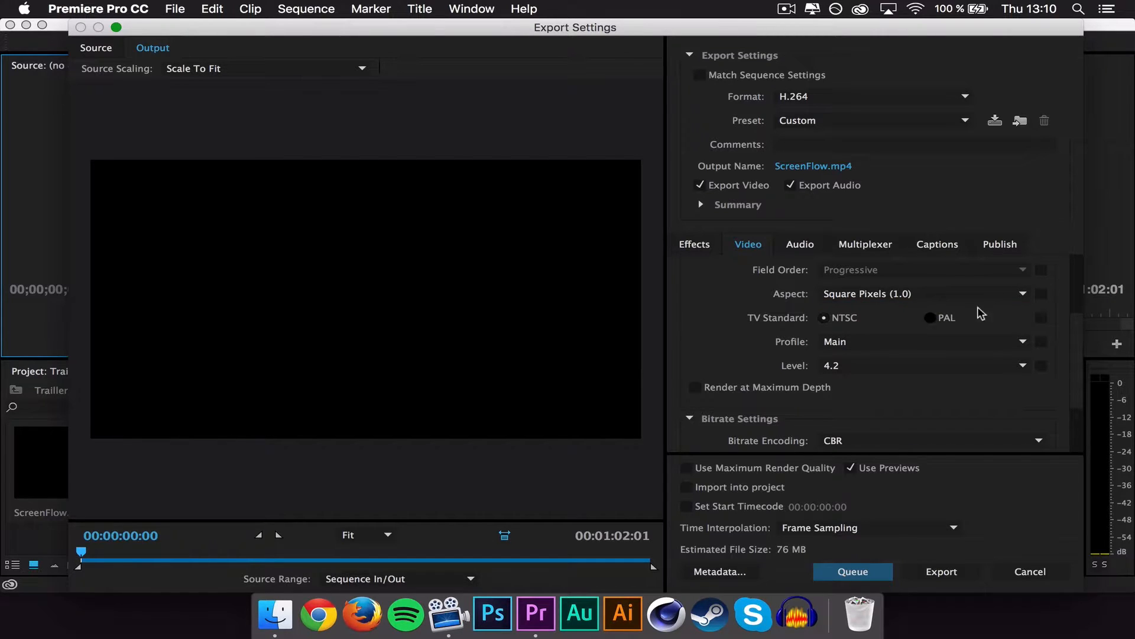
scroll(1070, 328, "down", 1)
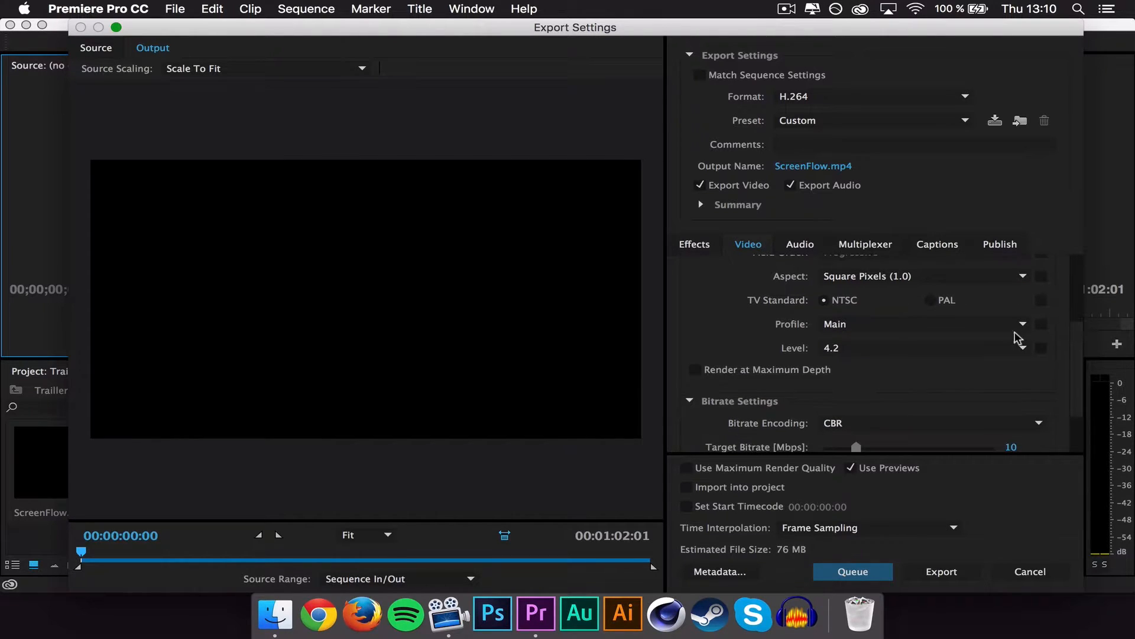
left_click(1021, 326)
left_click(882, 370)
left_click(884, 324)
left_click(920, 330)
left_click(918, 326)
left_click(892, 340)
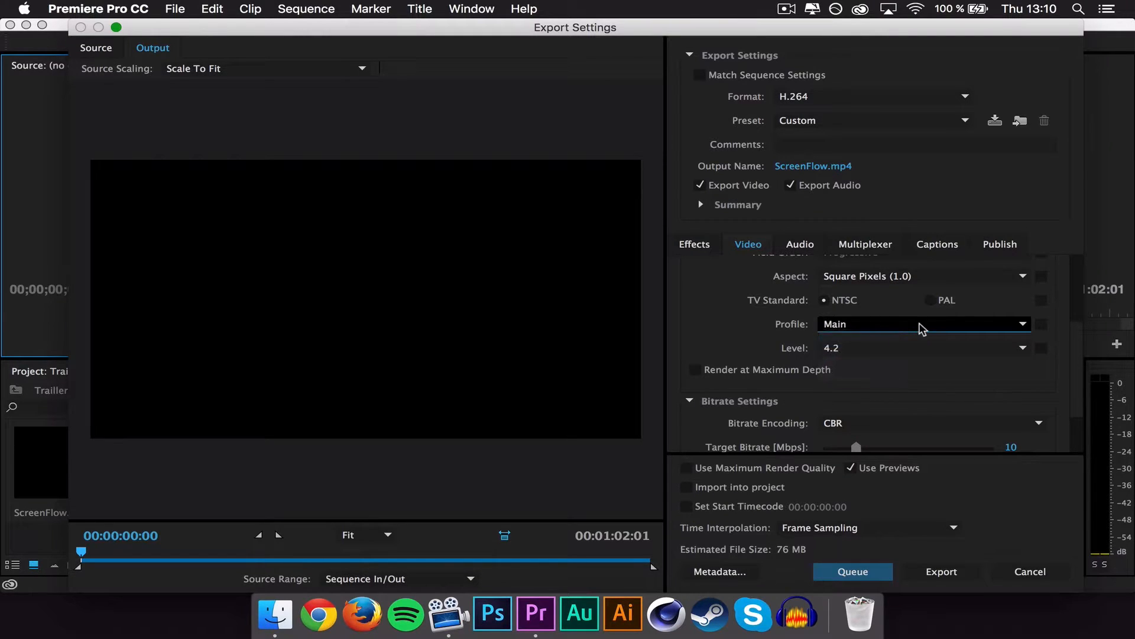
left_click(882, 325)
left_click(875, 370)
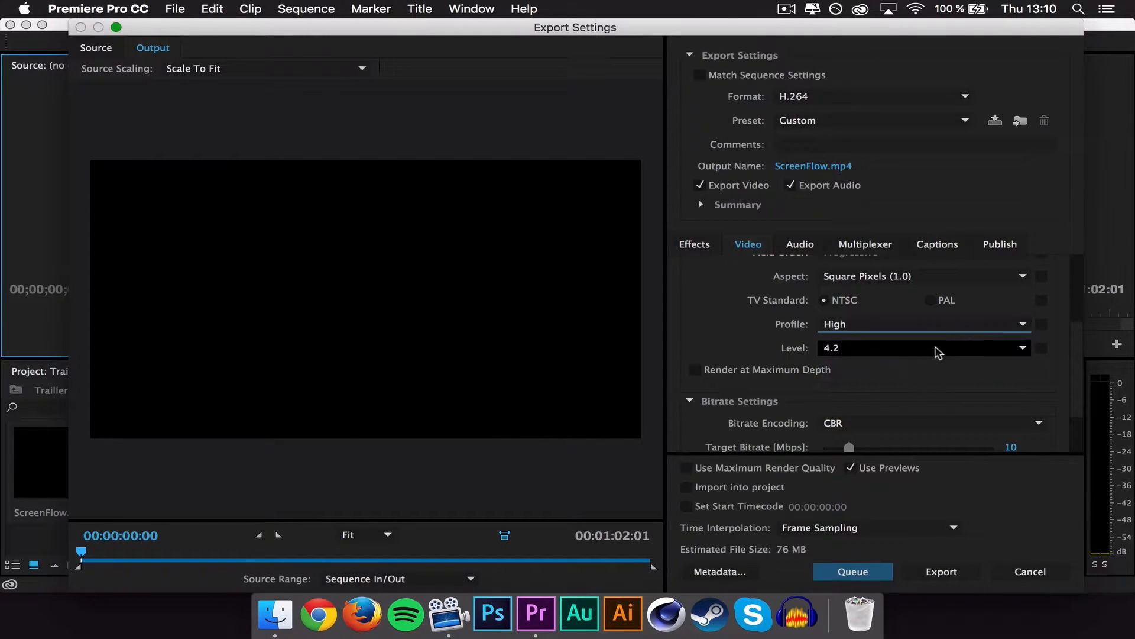
Try encoding level 5.2 for the exported video and check the related frame size and frame rate settings
left_click(996, 348)
left_click(849, 576)
scroll(864, 388, "down", 10)
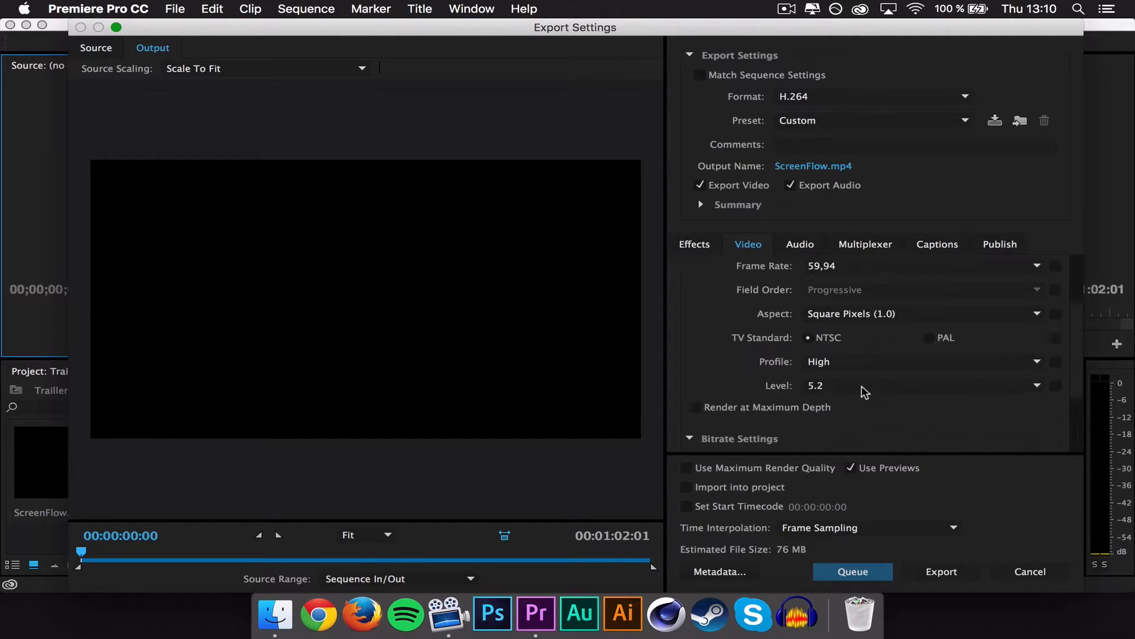
scroll(1075, 378, "up", 6)
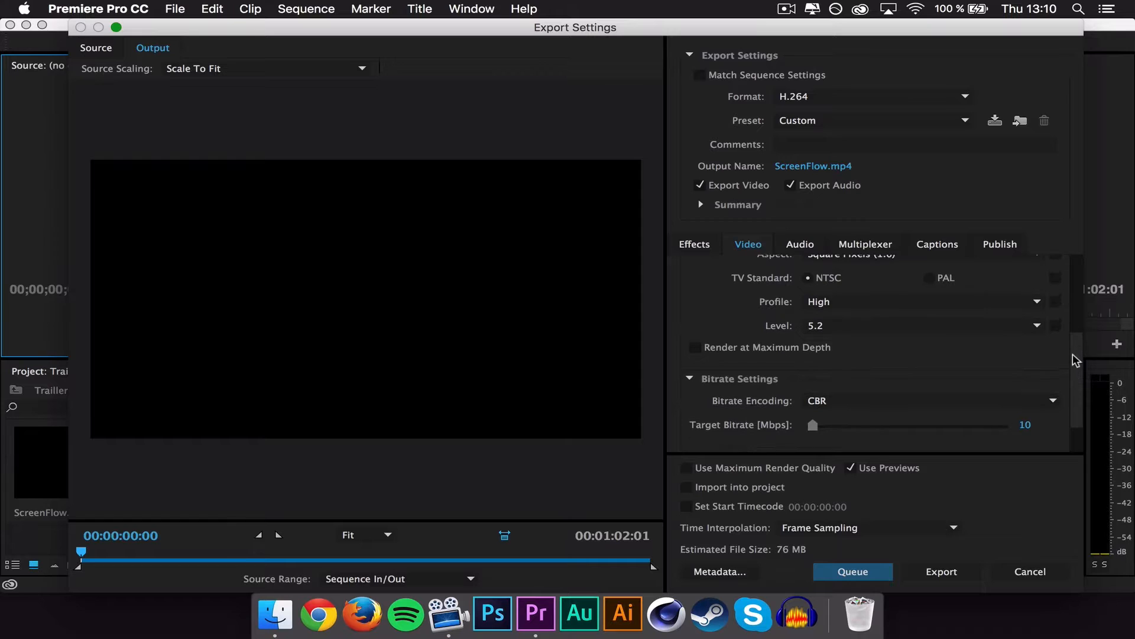
scroll(1042, 355, "down", 4)
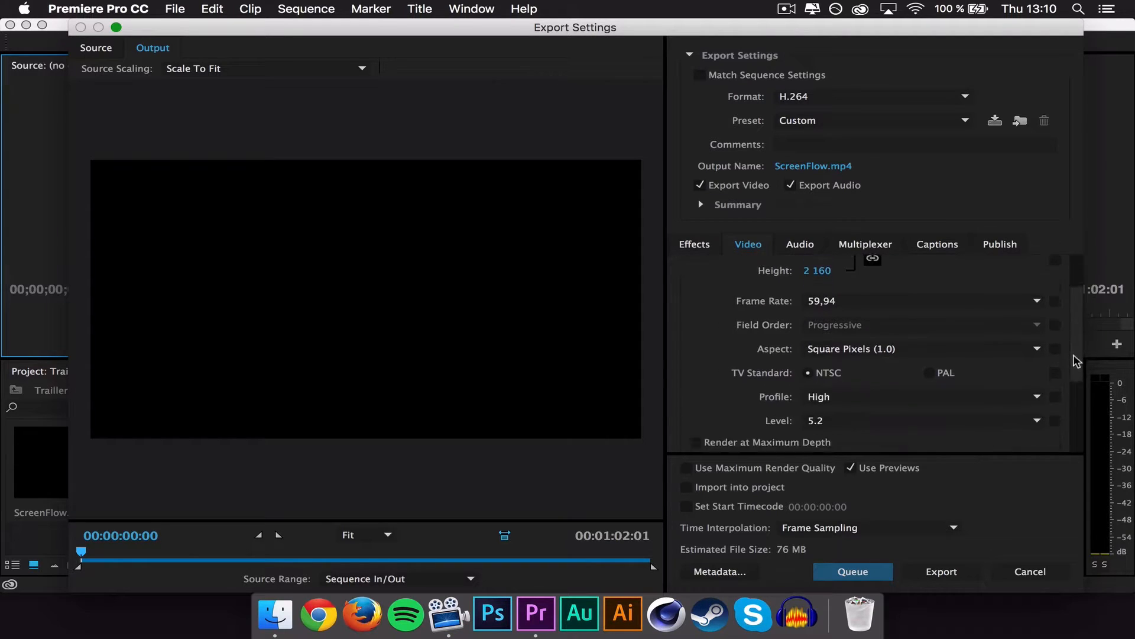
Set the encoding level to 5.1 and the export frame rate to 60
left_click(1013, 388)
left_click(840, 560)
scroll(1064, 308, "up", 4)
scroll(1073, 334, "down", 1)
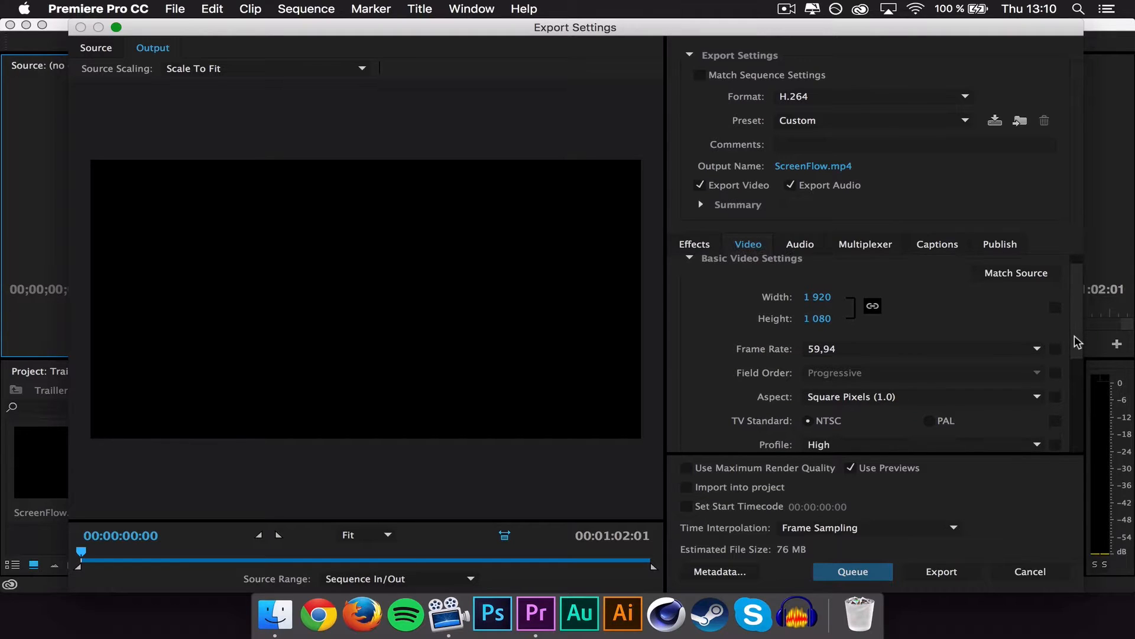
left_click(1030, 349)
left_click(843, 531)
Set the video bitrate encoding to VBR, 1 pass
scroll(1079, 367, "down", 4)
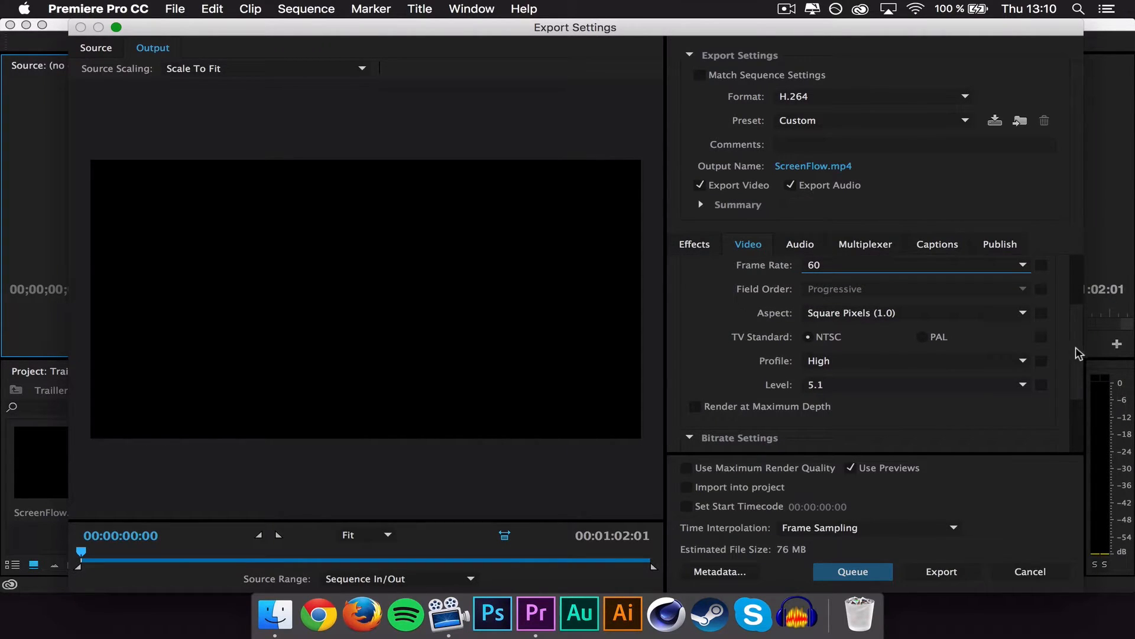
scroll(1077, 354, "down", 4)
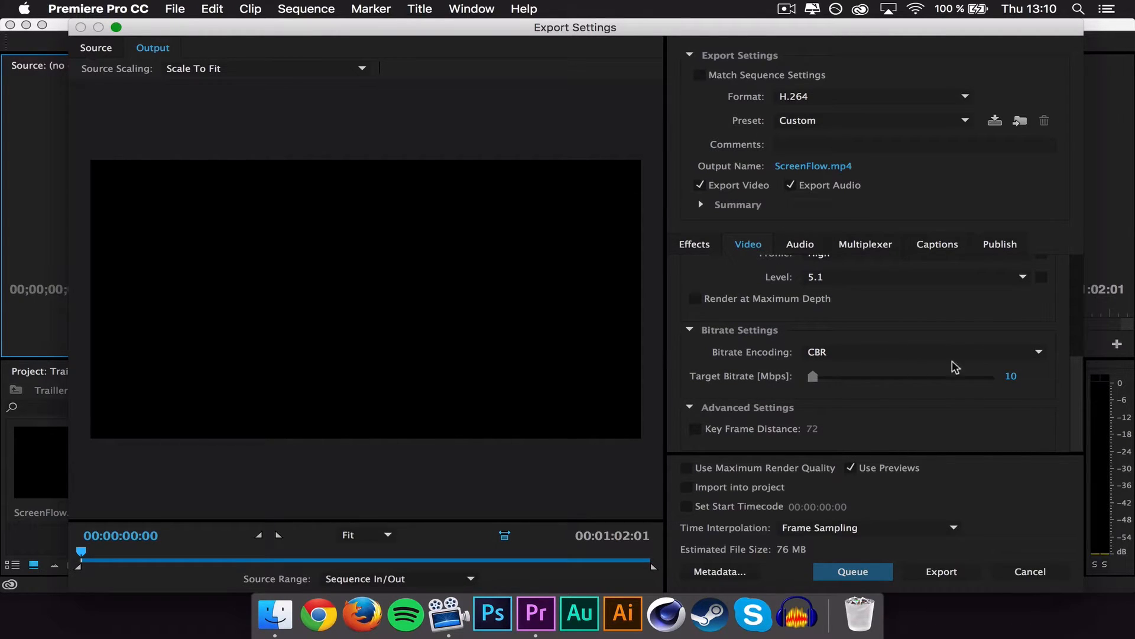
mouse_move(1076, 371)
left_mouse_down()
mouse_move(1082, 286)
mouse_move(1079, 349)
left_mouse_up()
mouse_move(814, 415)
left_mouse_down()
mouse_move(827, 418)
mouse_move(806, 415)
left_mouse_up()
left_click(825, 396)
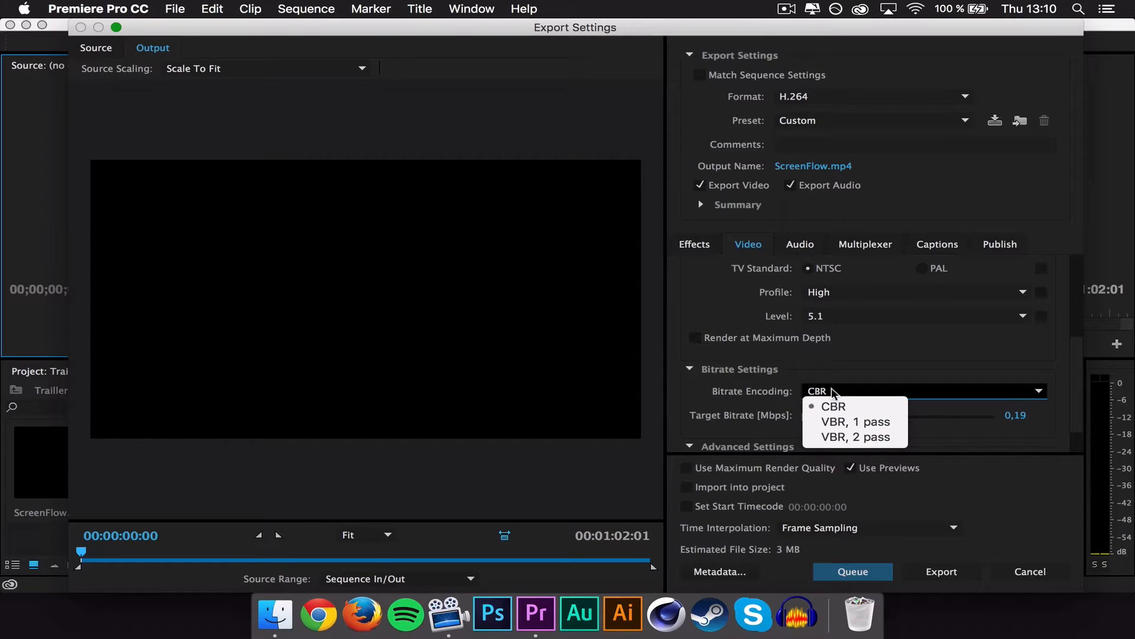
left_click(836, 421)
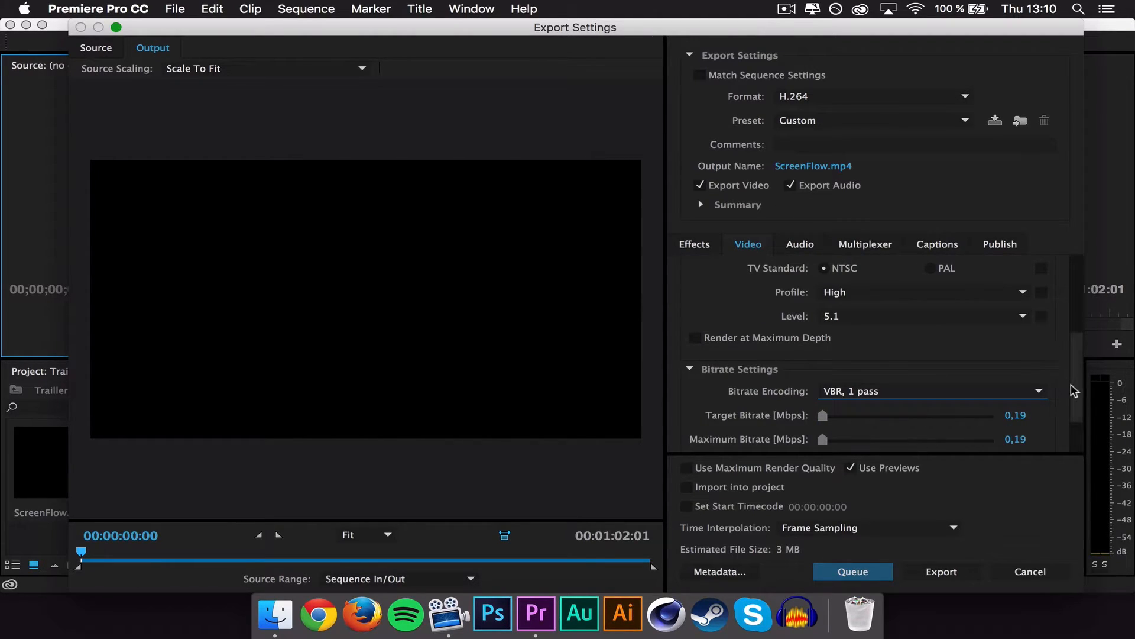
Set the video's target bitrate to 12 Mbps and its maximum bitrate to 16 Mbps
scroll(1079, 423, "down", 2)
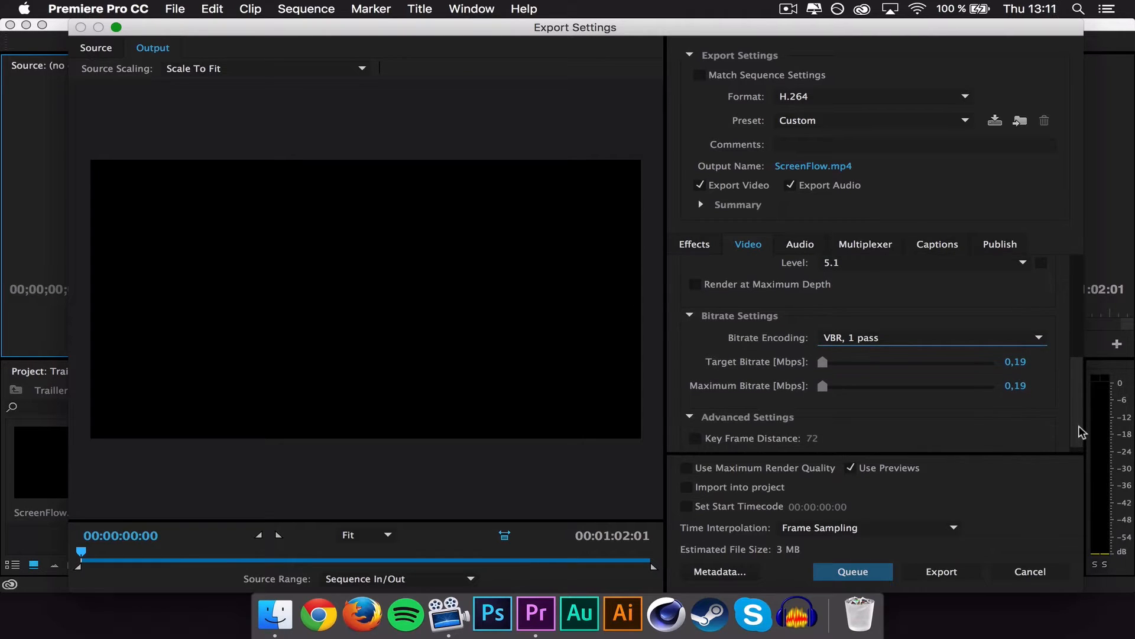
left_click(1019, 360)
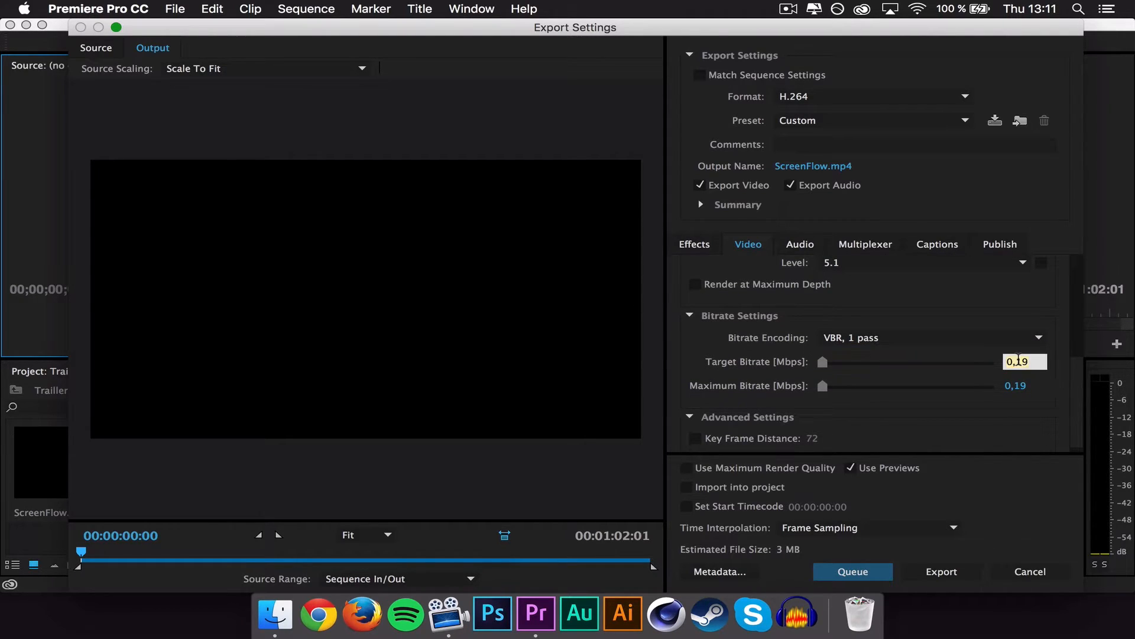
type("12")
key("Return")
left_click(1013, 386)
type("16")
left_click_drag(1076, 370, 1067, 348)
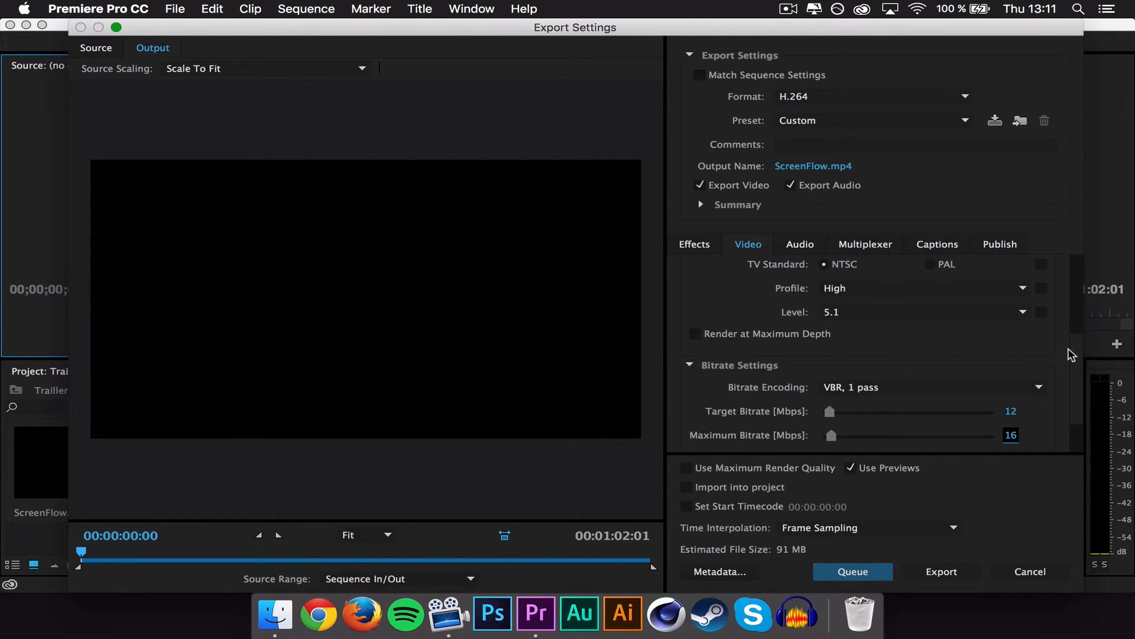
left_click_drag(1073, 353, 1075, 381)
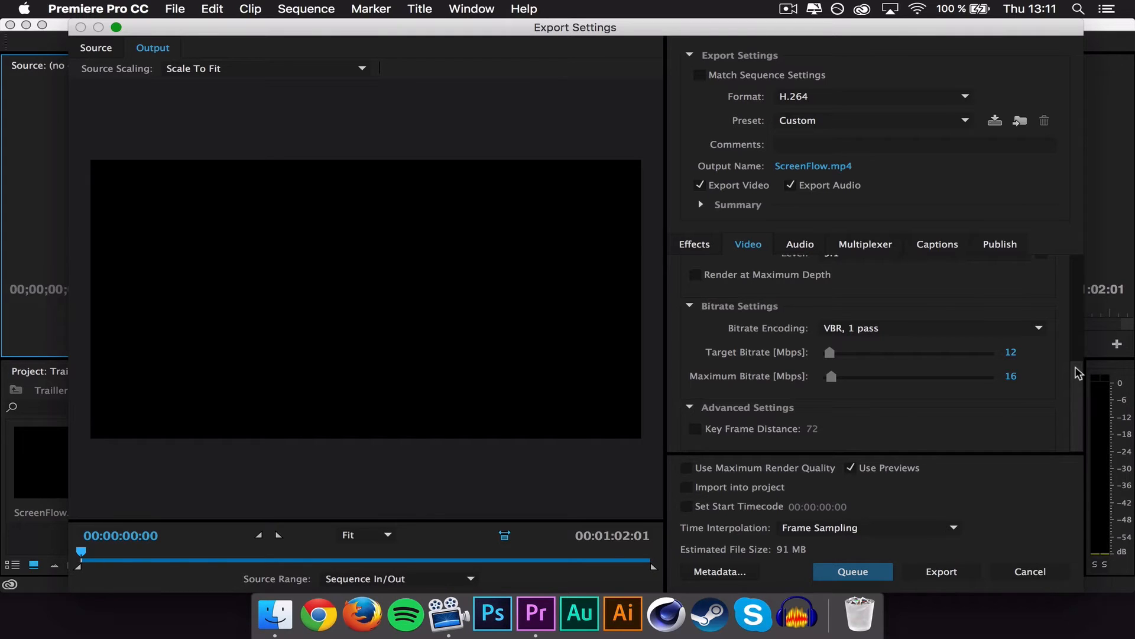
left_click_drag(1075, 367, 1077, 417)
In the audio export settings, choose a sample rate of 48000 Hz and AAC as the audio format
left_click(800, 245)
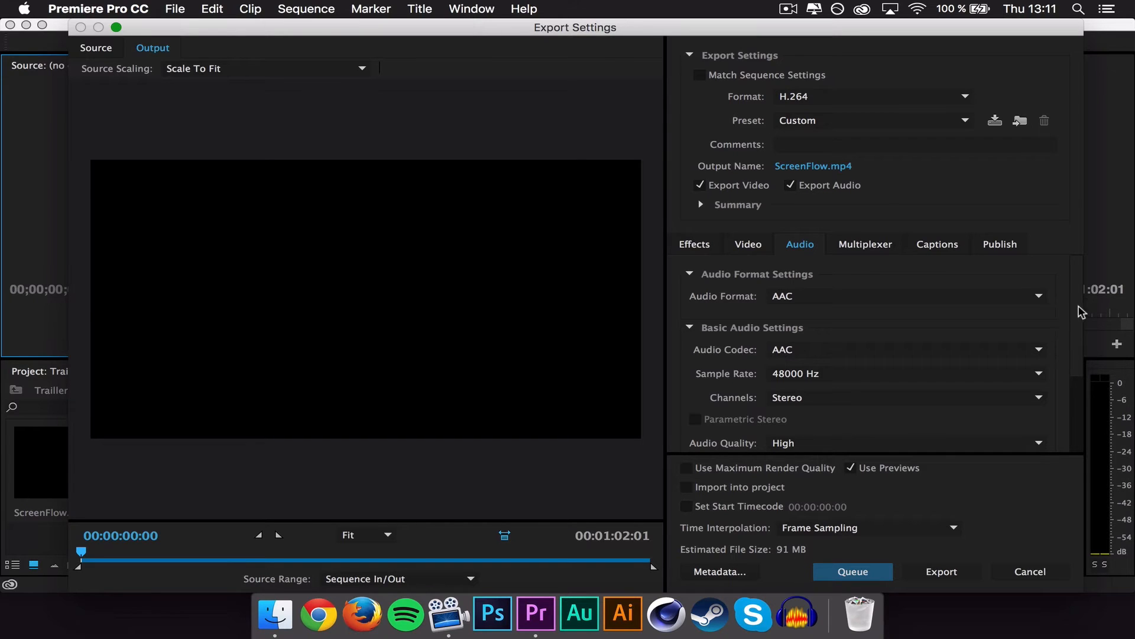
scroll(1038, 298, "down", 5)
scroll(1071, 360, "up", 4)
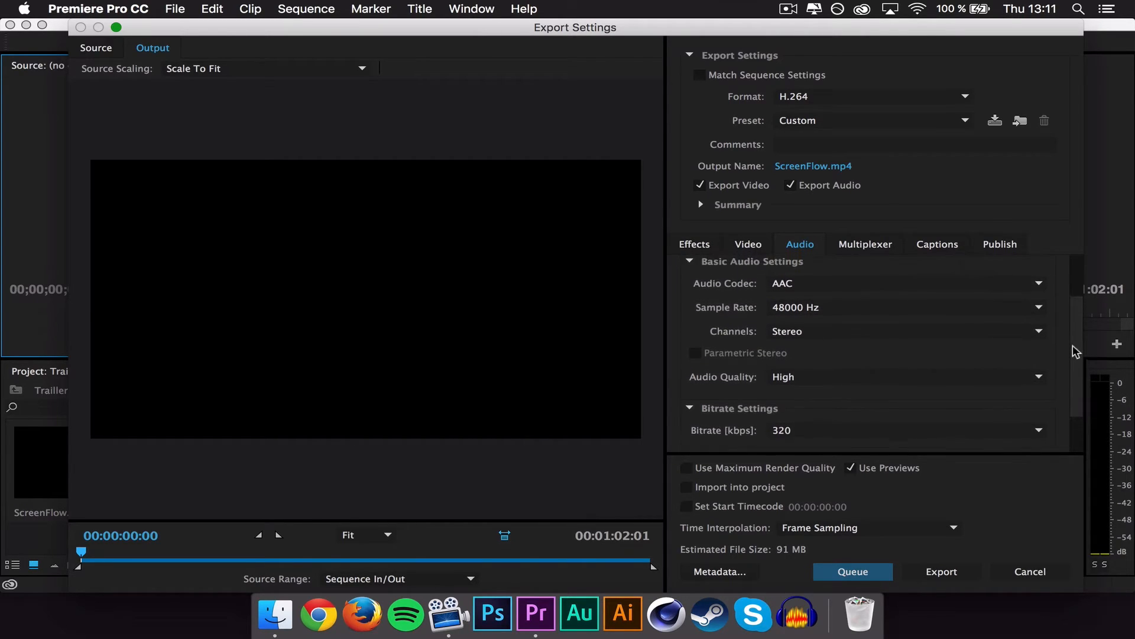
left_click(1002, 338)
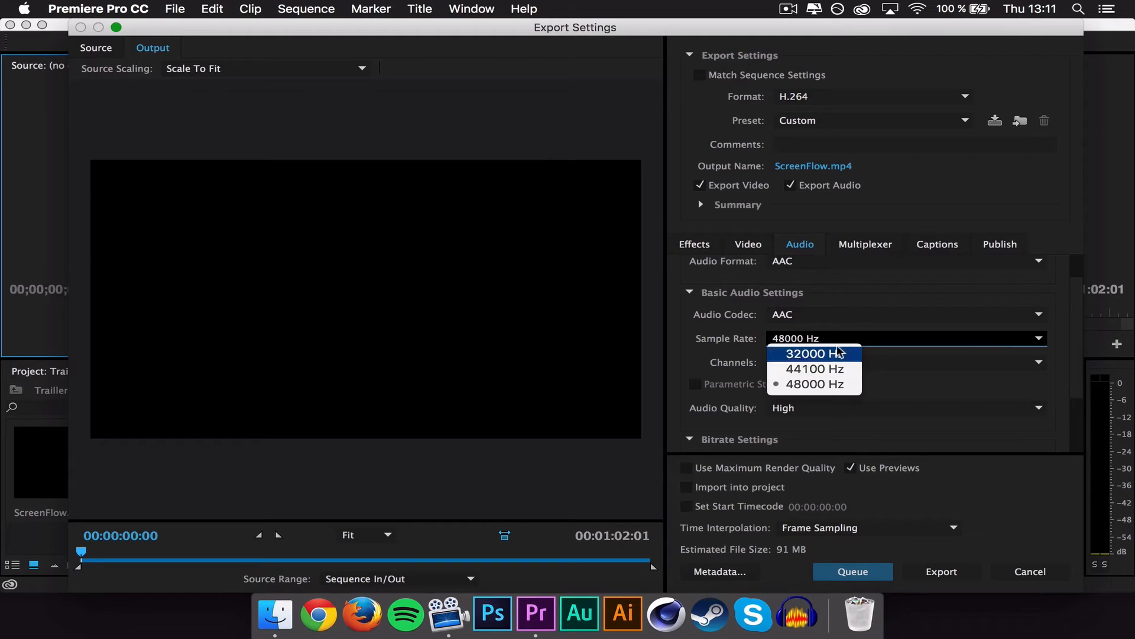
left_click(833, 386)
scroll(1074, 319, "up", 2)
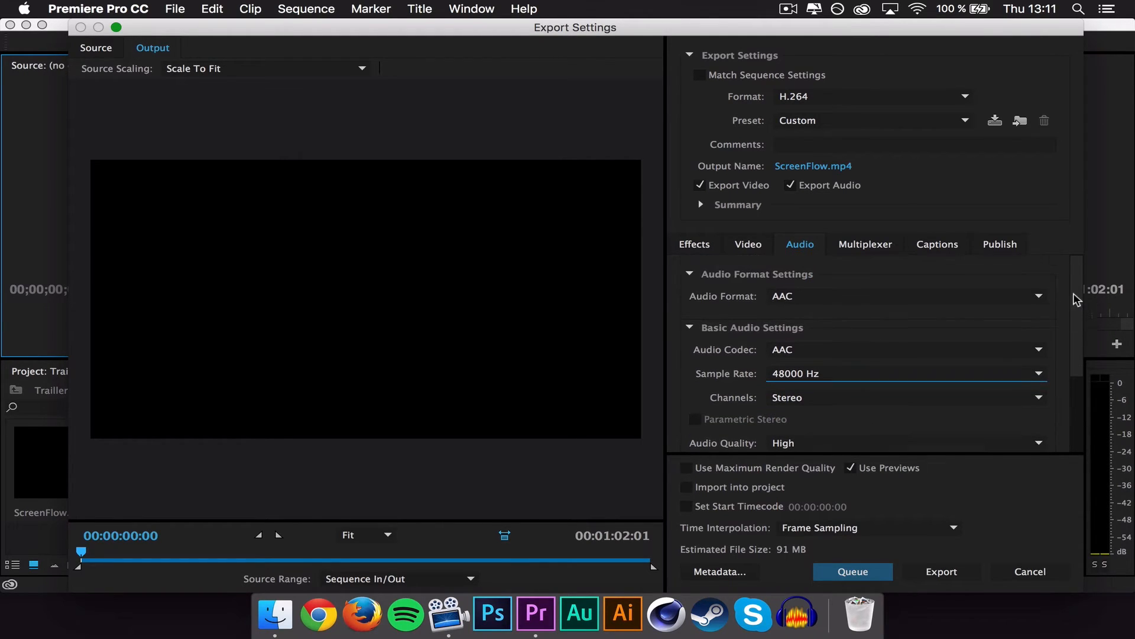
left_click(989, 377)
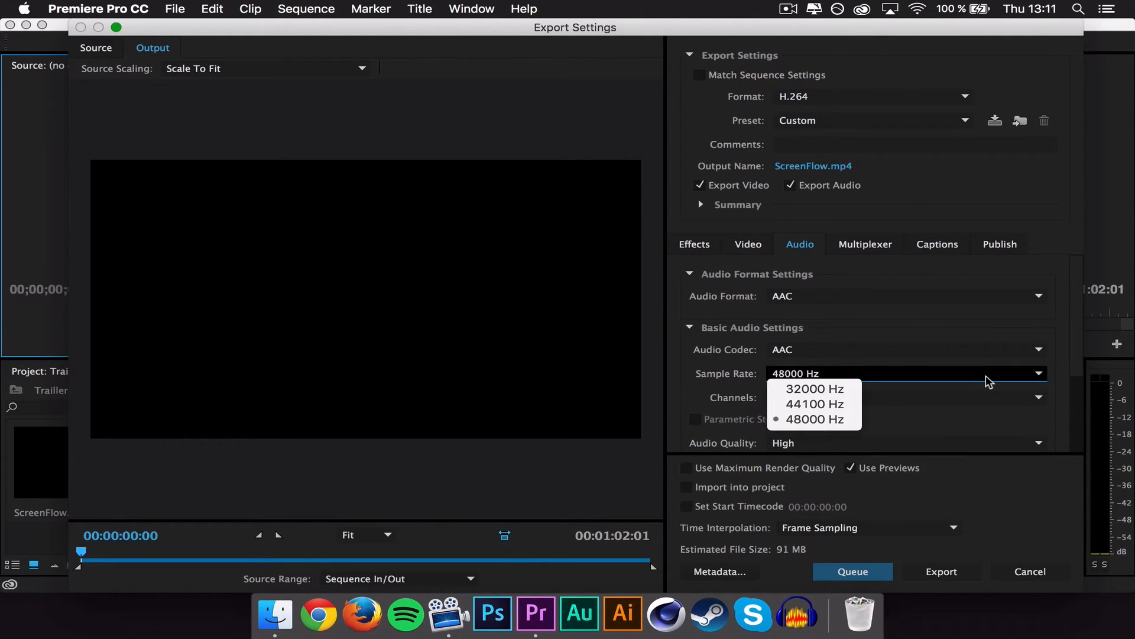
left_click(826, 422)
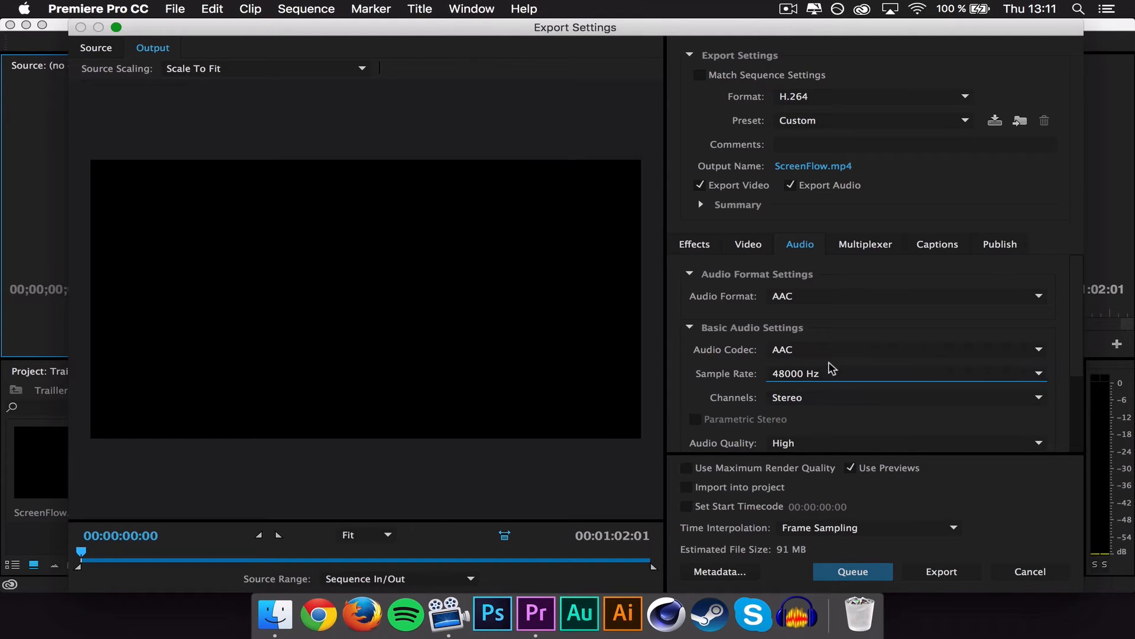
left_click(839, 305)
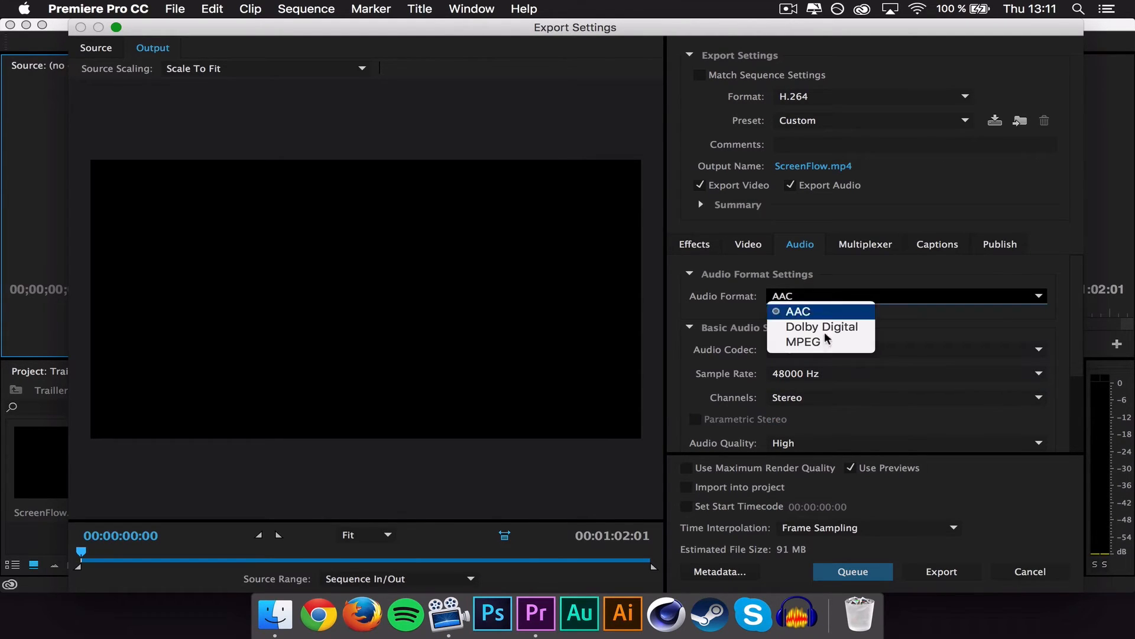
left_click(830, 308)
Set the bitrate of the exported audio to 320 kbps
scroll(922, 354, "down", 5)
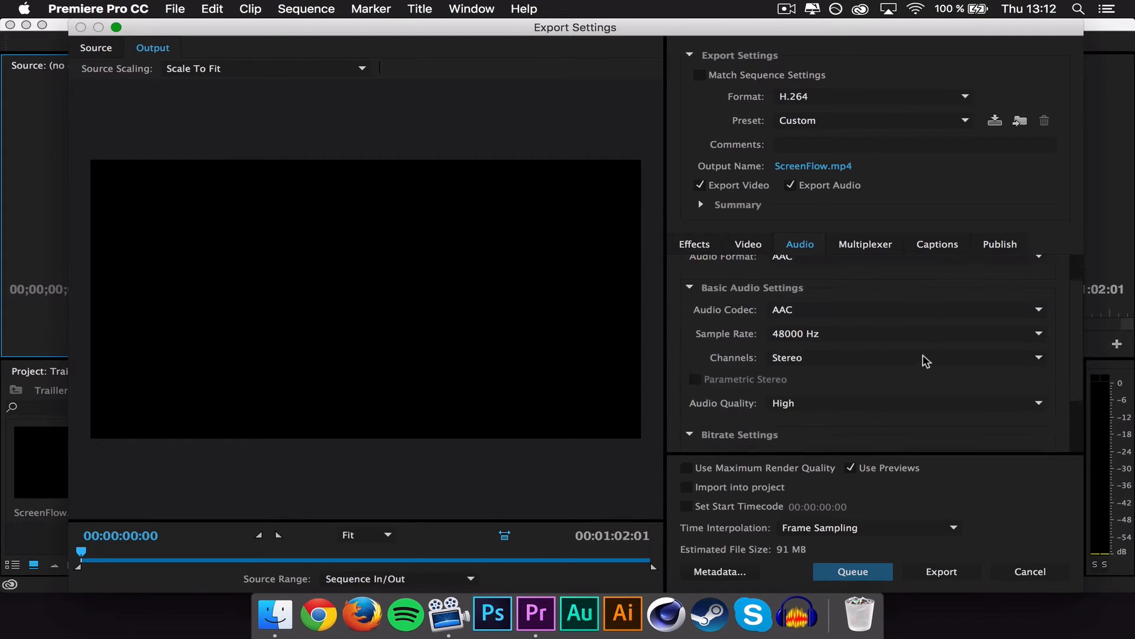
left_click(918, 373)
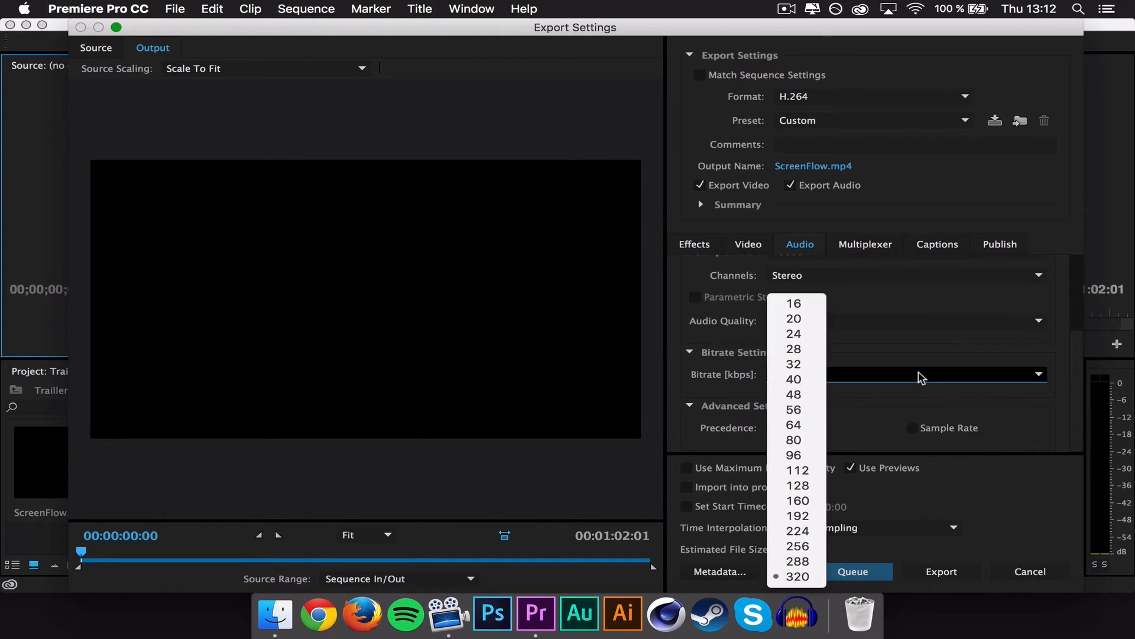
left_click(805, 579)
left_click(1021, 374)
left_click(808, 544)
left_click(856, 379)
left_click(797, 576)
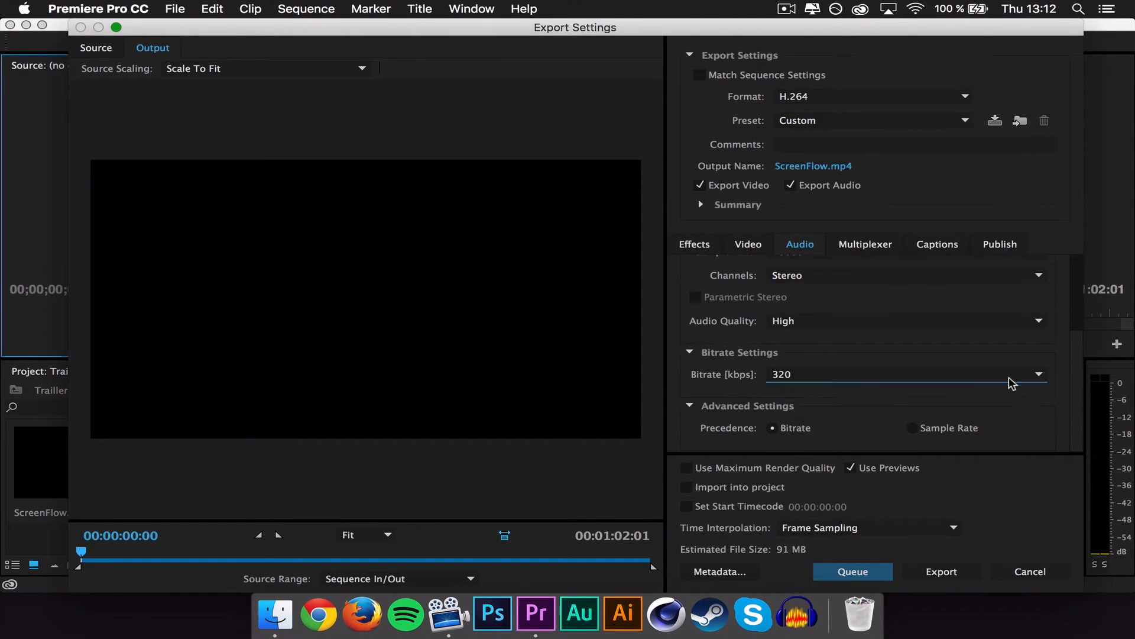
Review the multiplexer, captions and publishing options of the export, including the Creative Cloud, Facebook and YouTube sections
left_click(878, 241)
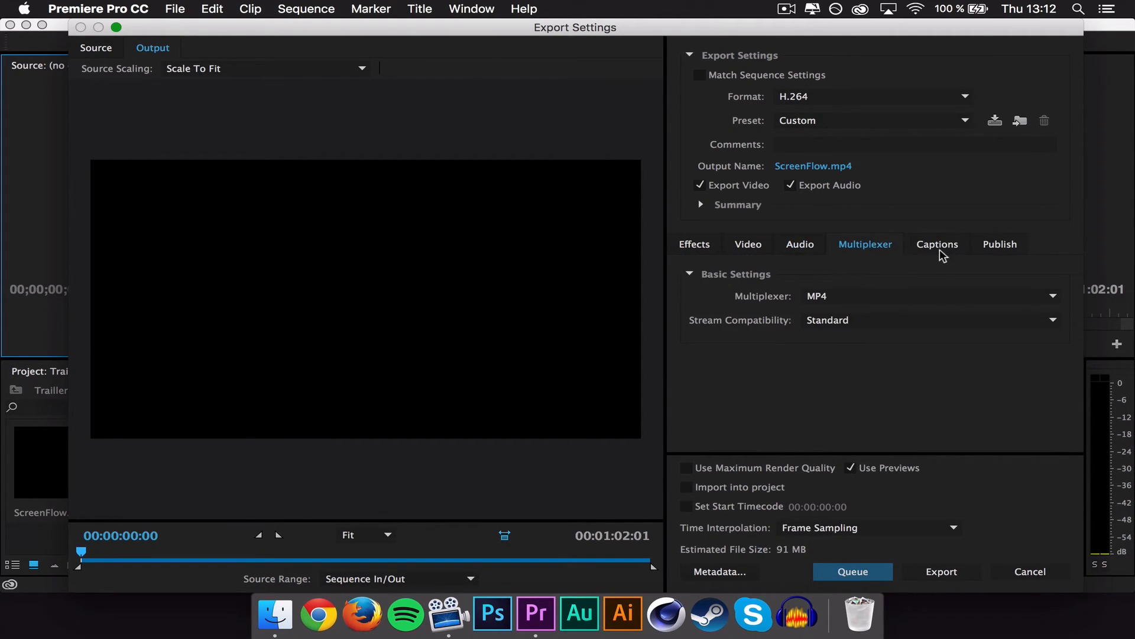
left_click(930, 296)
left_click(929, 296)
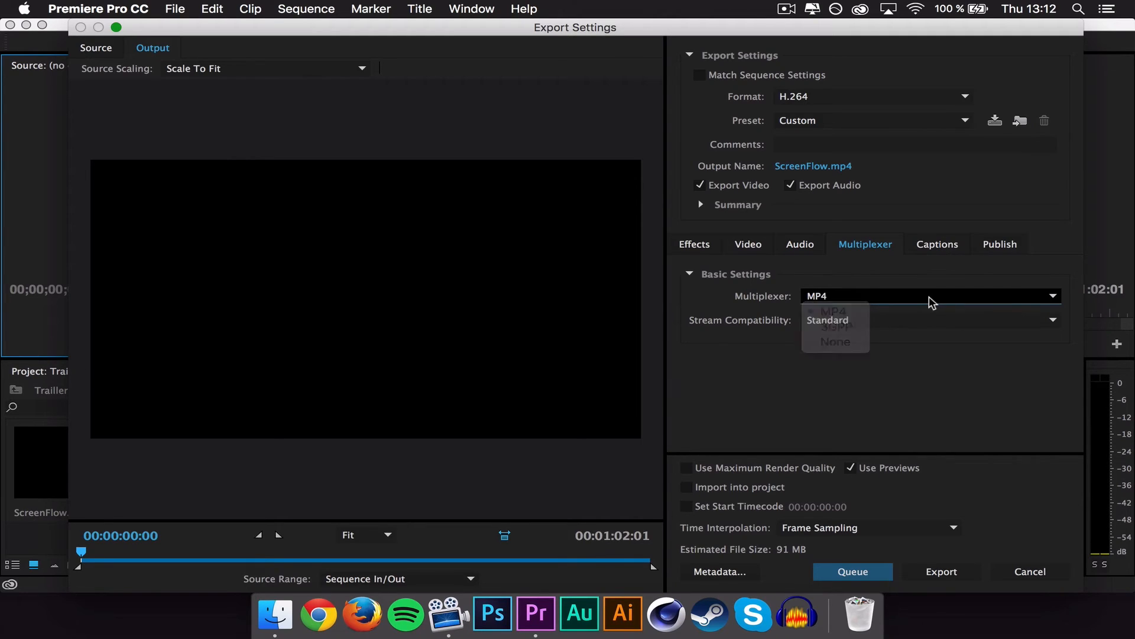
left_click(946, 244)
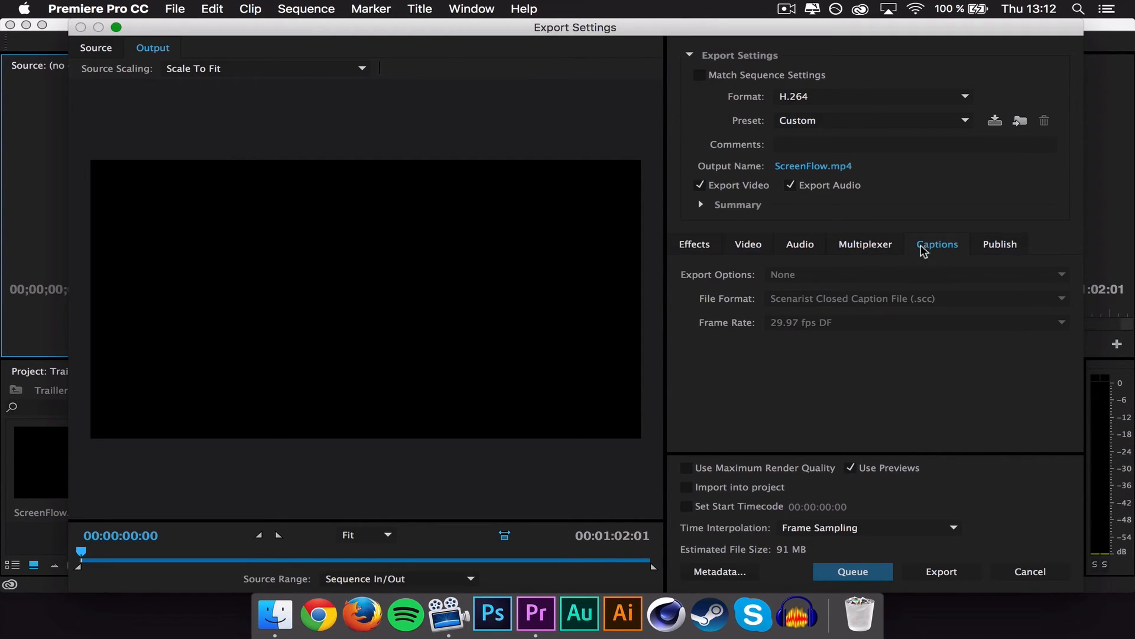
left_click(1012, 244)
mouse_move(1072, 290)
left_mouse_down()
mouse_move(1072, 304)
mouse_move(1067, 269)
left_mouse_up()
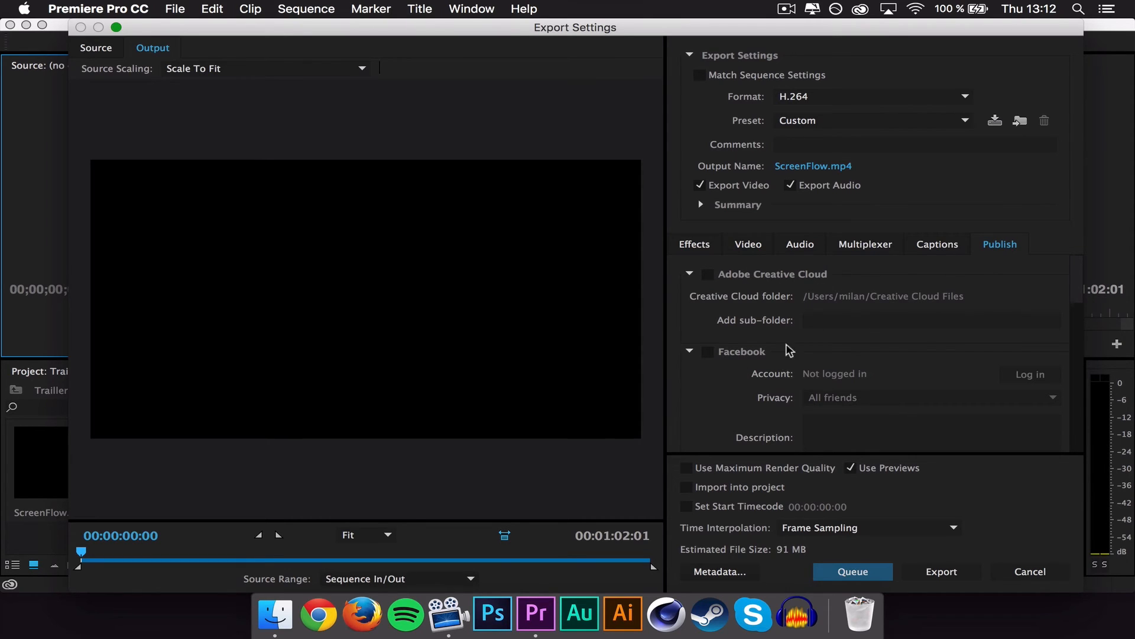
left_click_drag(1075, 291, 1062, 441)
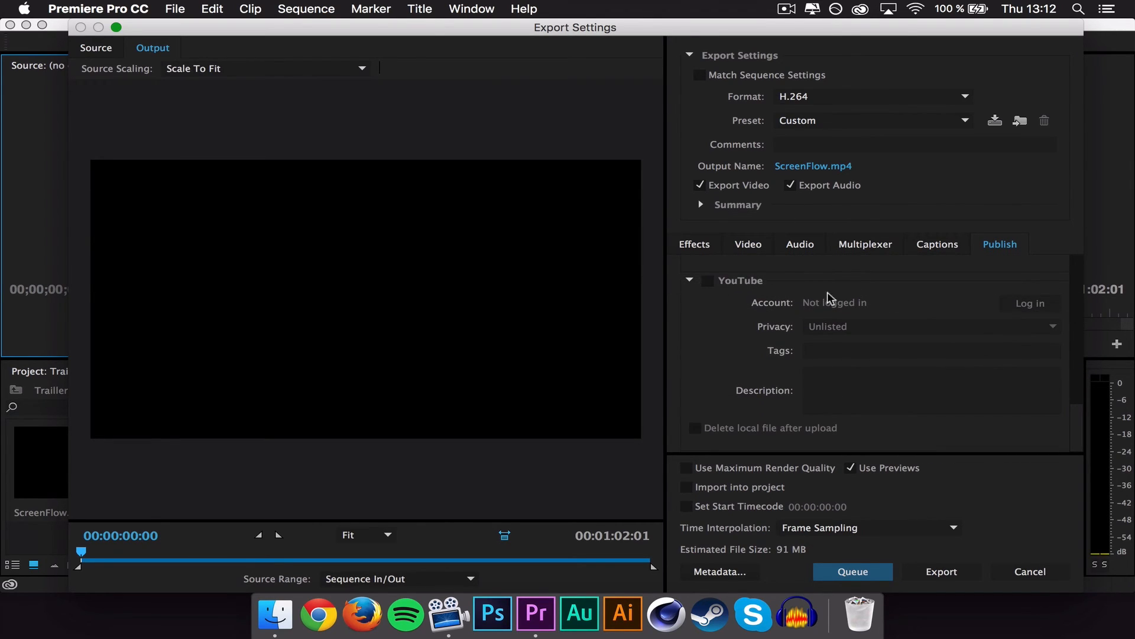
left_click_drag(1076, 407, 1056, 236)
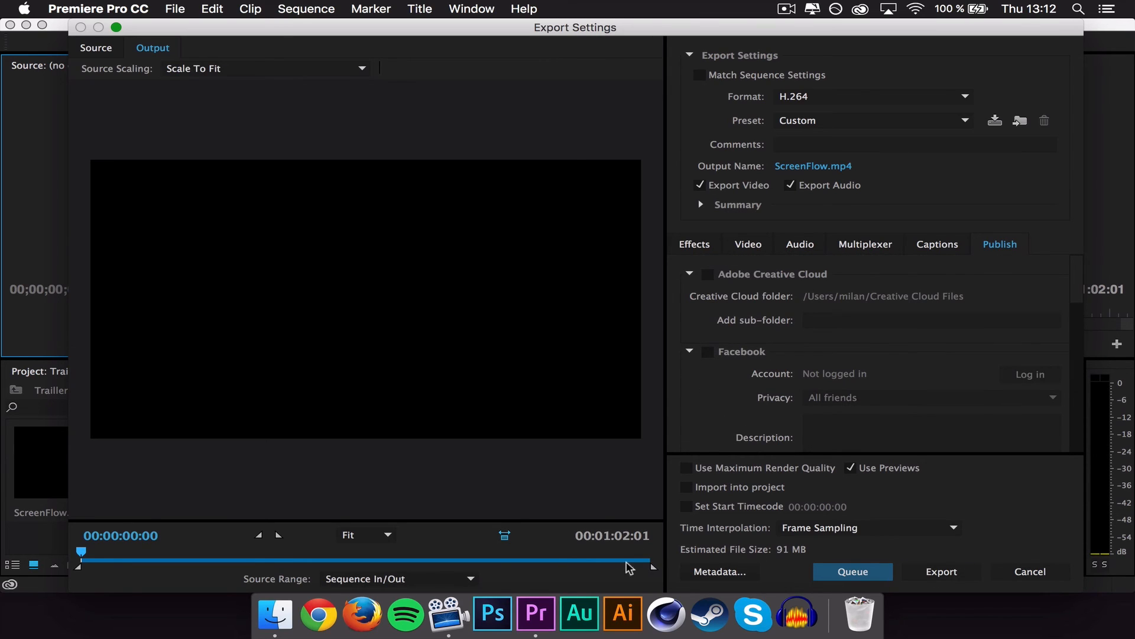